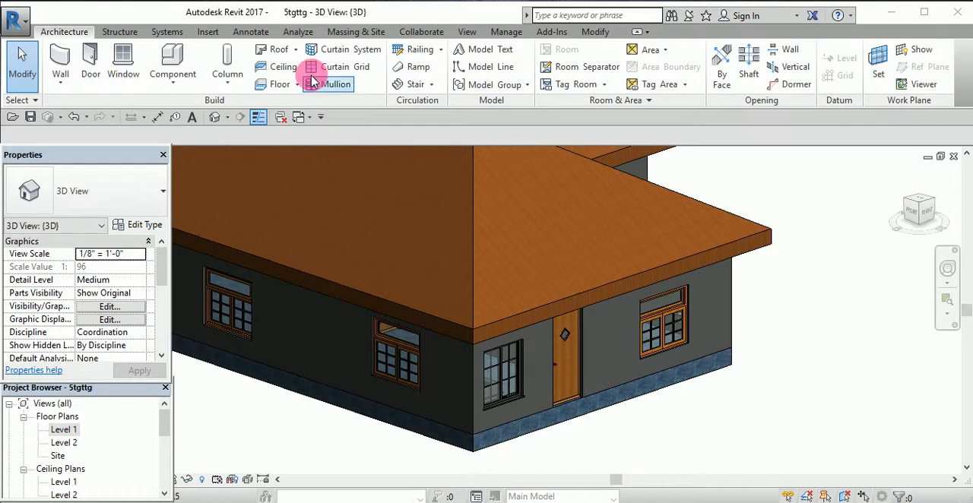
left_click(293, 49)
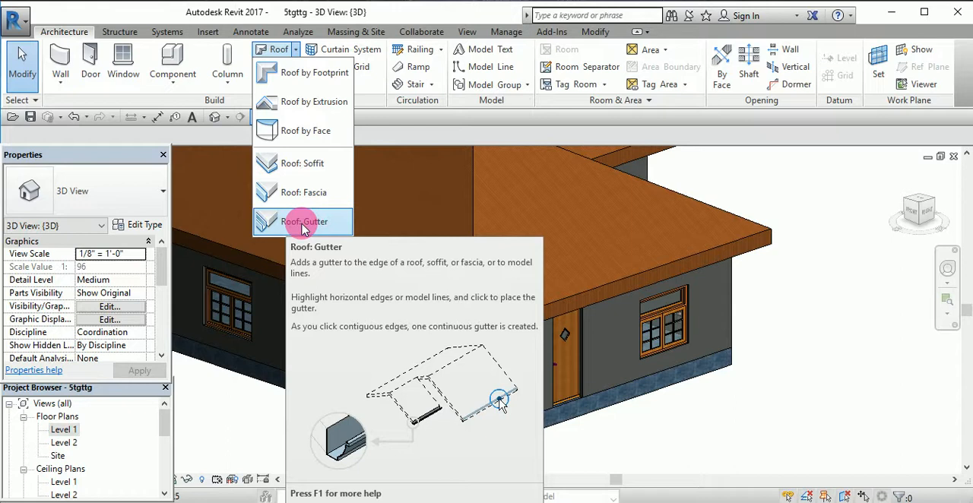
left_click(769, 182)
scroll(756, 180, "down", 3)
scroll(732, 176, "up", 4)
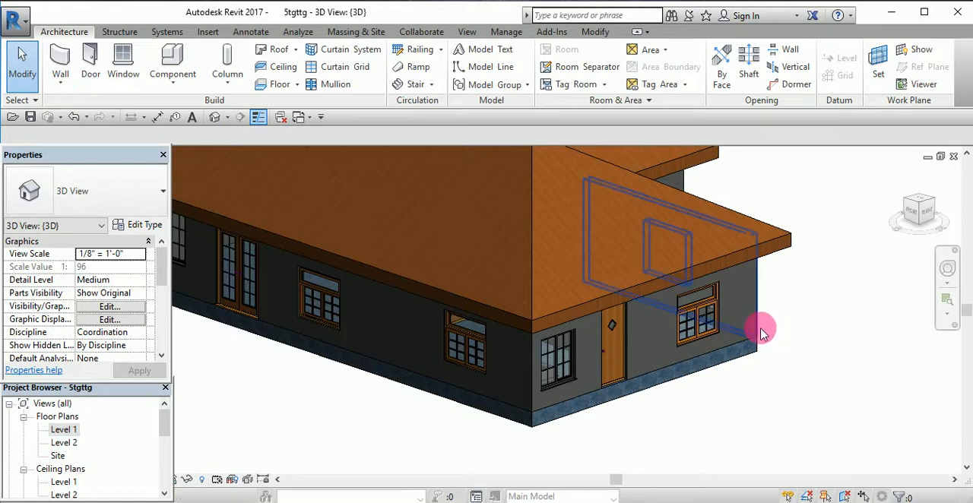
scroll(735, 298, "up", 4)
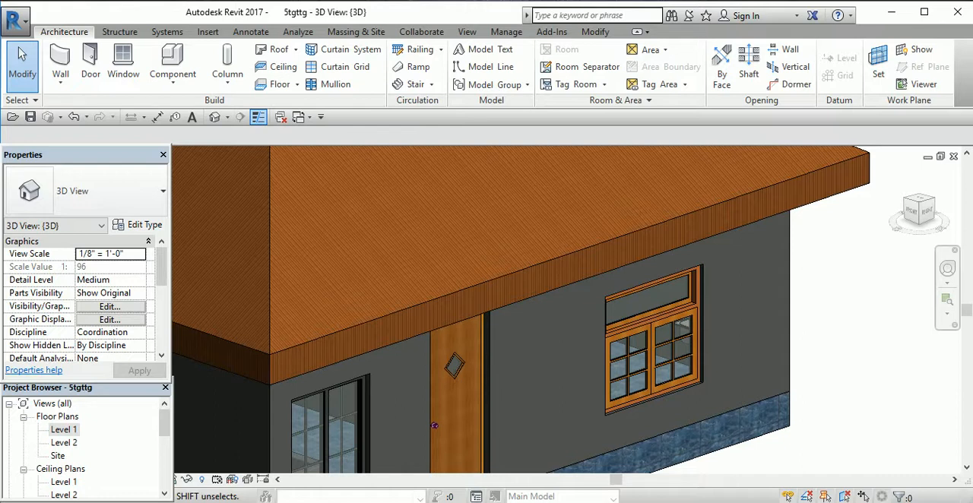
scroll(561, 341, "down", 5)
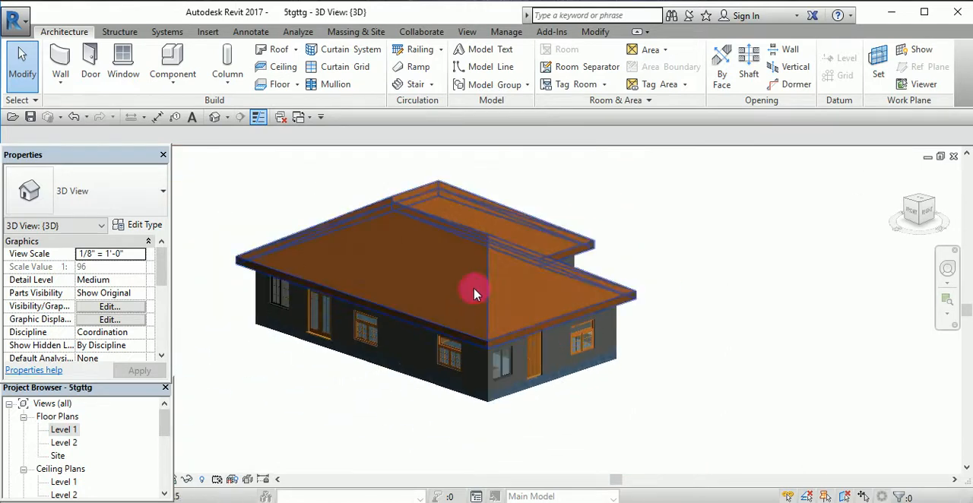
scroll(468, 287, "up", 5)
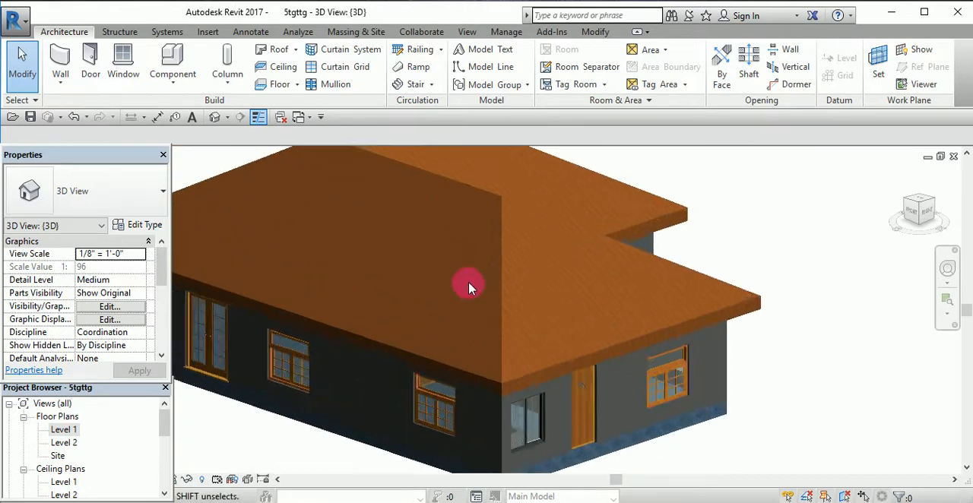
- Start a roof fascia and set the Fascia type's profile to M_Fascia-Flat : 19 x 286mm
left_click(295, 51)
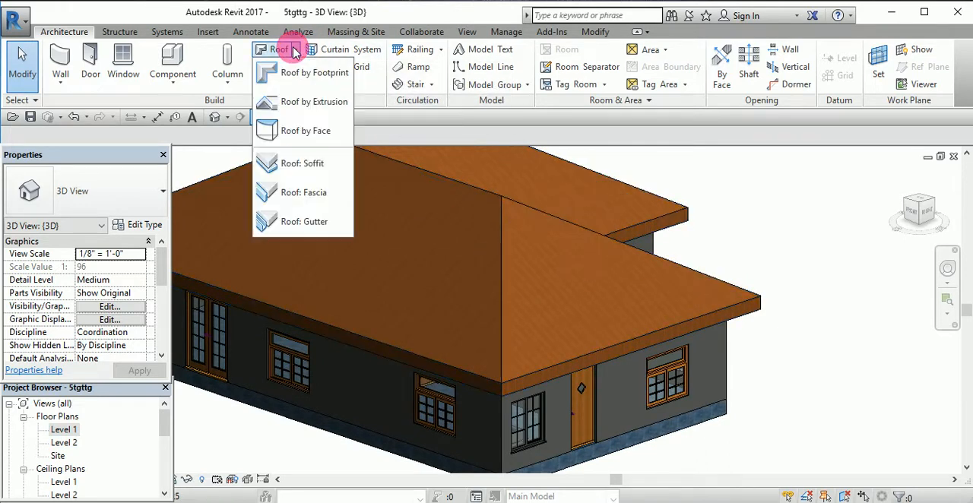
left_click(304, 195)
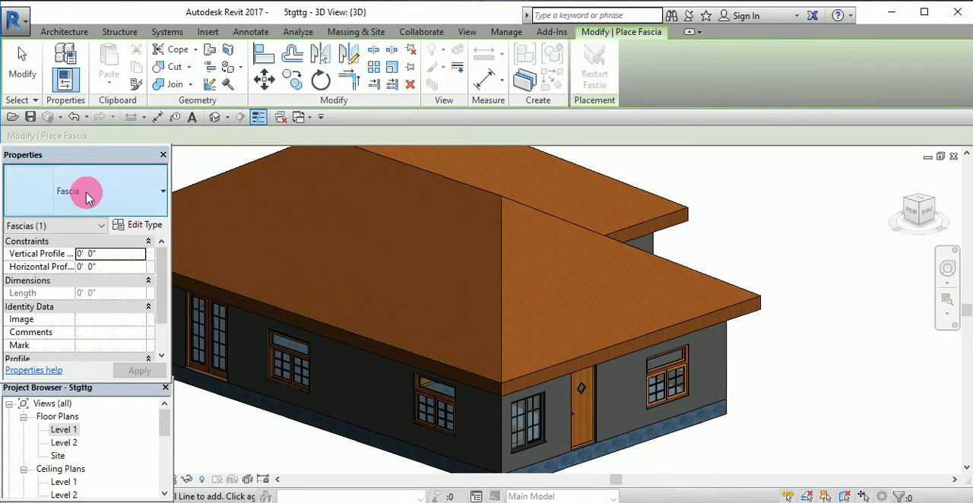
left_click(135, 197)
left_click(134, 196)
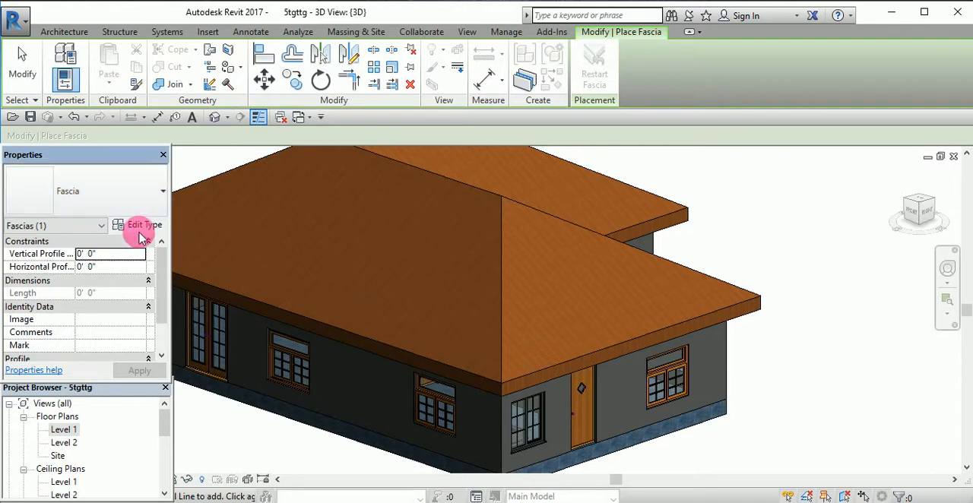
left_click(138, 224)
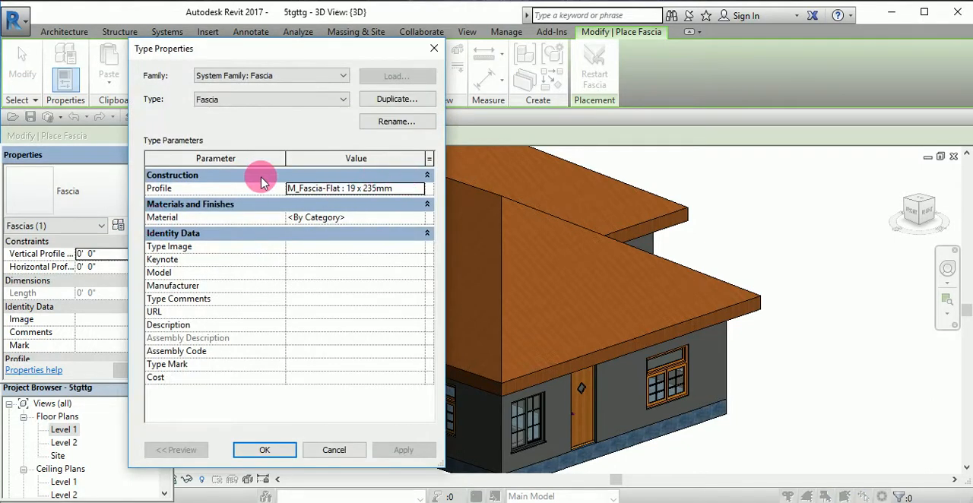
left_click(419, 194)
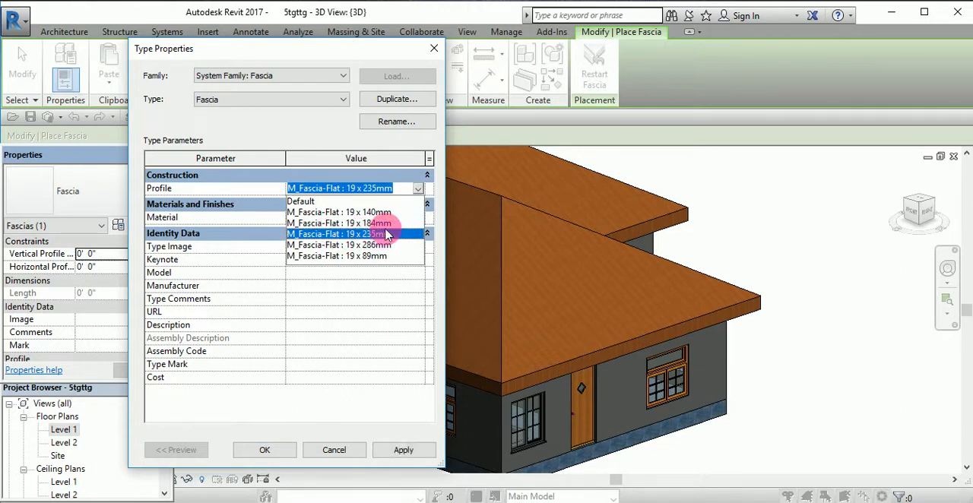
left_click(368, 213)
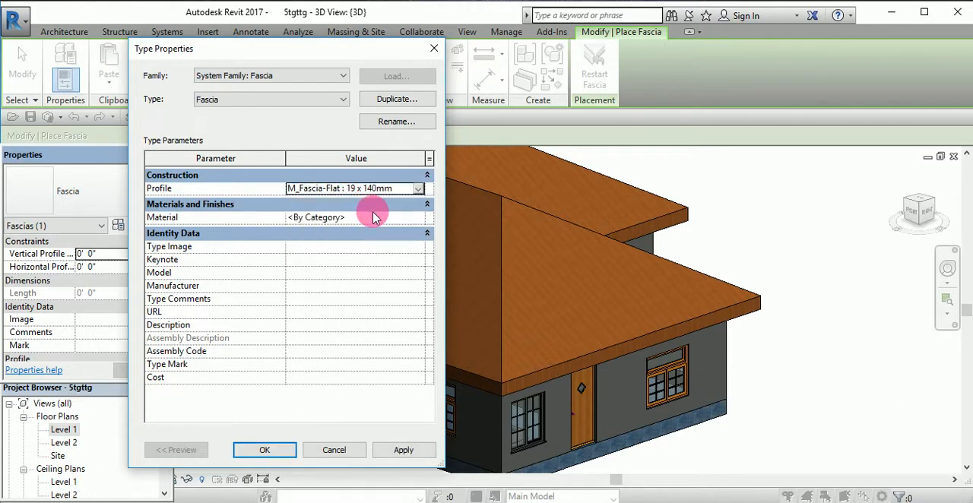
left_click(415, 189)
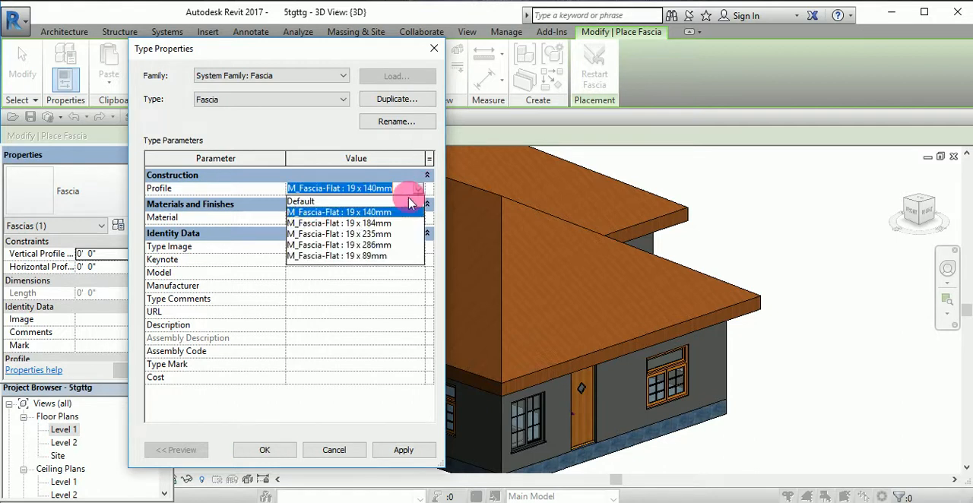
left_click(377, 245)
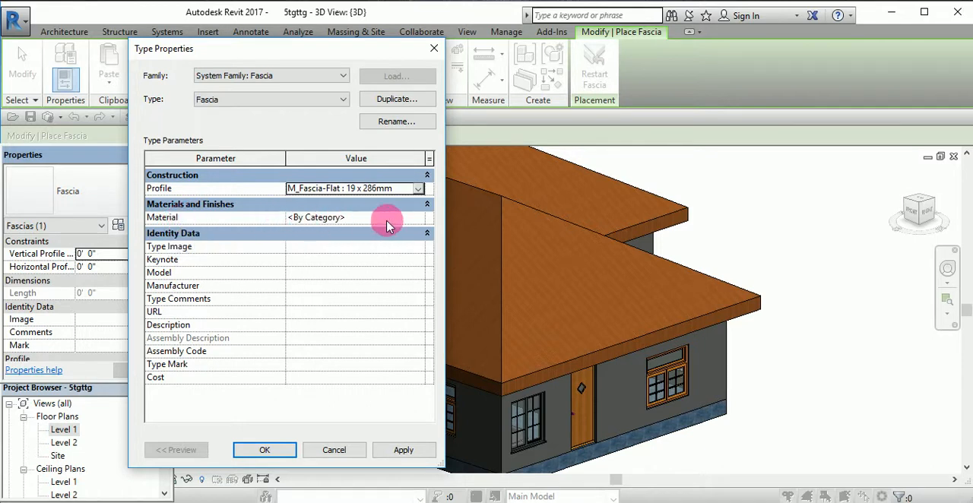
- Assign the Paint - Violet material to the Fascia type and apply the type changes
left_click(417, 218)
left_click(417, 218)
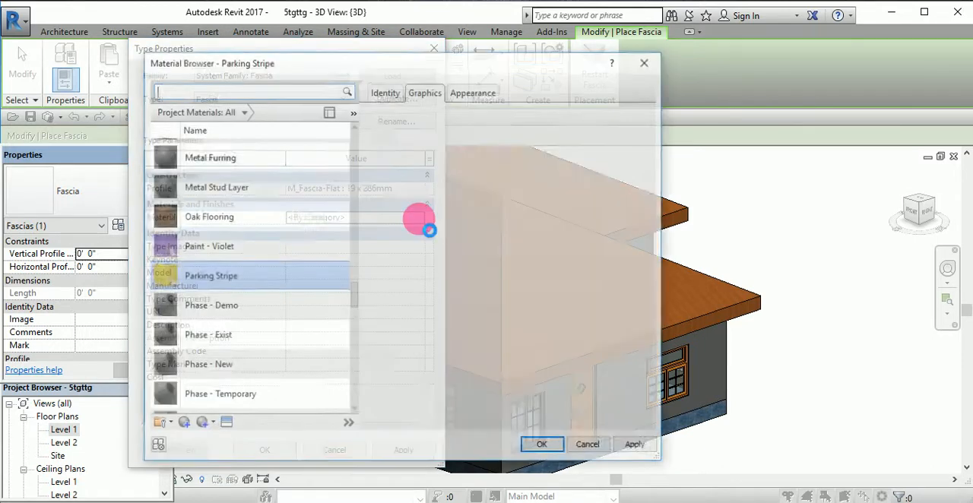
scroll(232, 240, "down", 3)
scroll(232, 241, "down", 4)
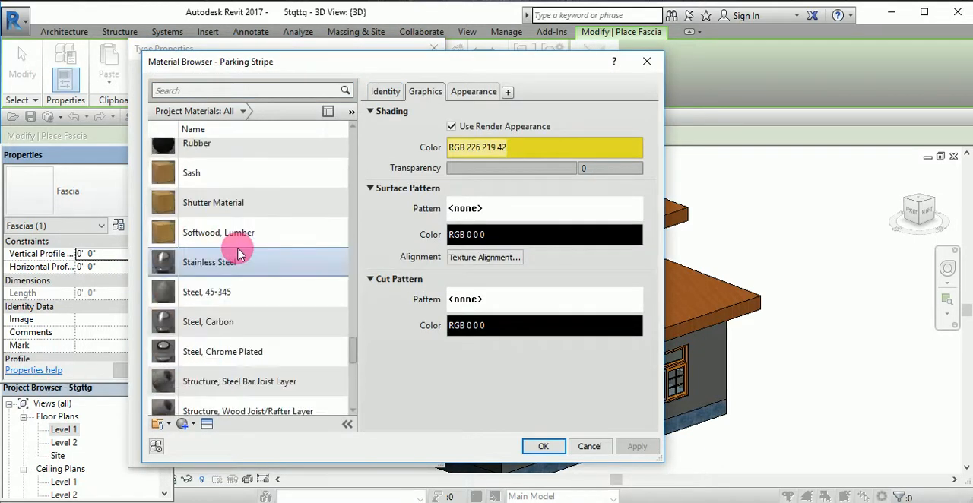
scroll(236, 250, "up", 5)
scroll(239, 261, "down", 5)
scroll(238, 284, "down", 3)
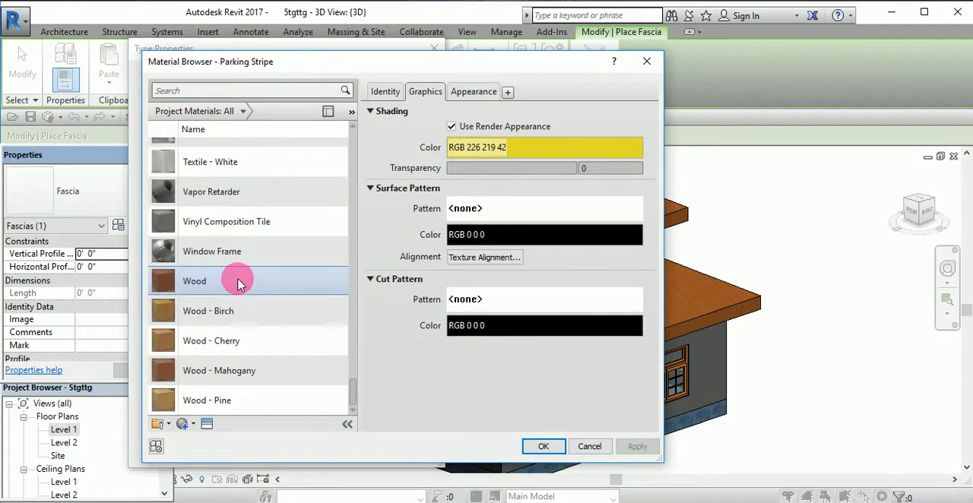
scroll(238, 282, "up", 10)
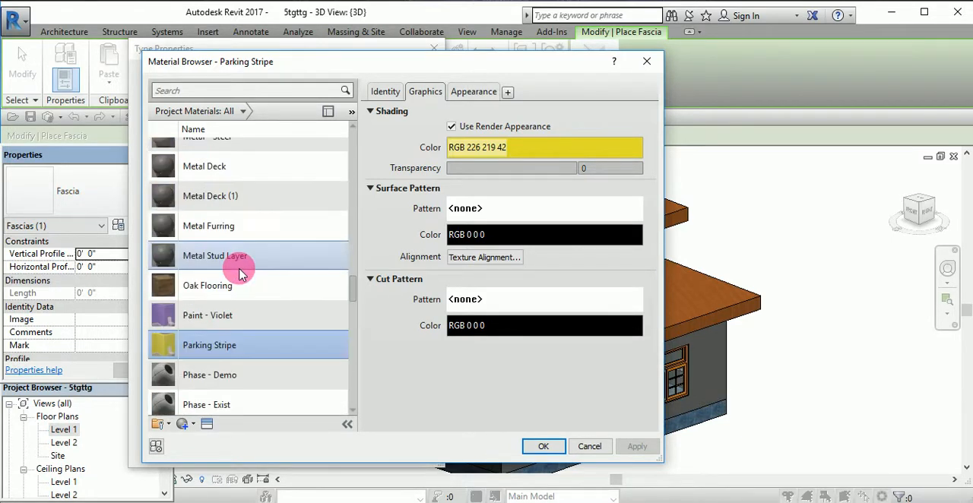
left_click(166, 316)
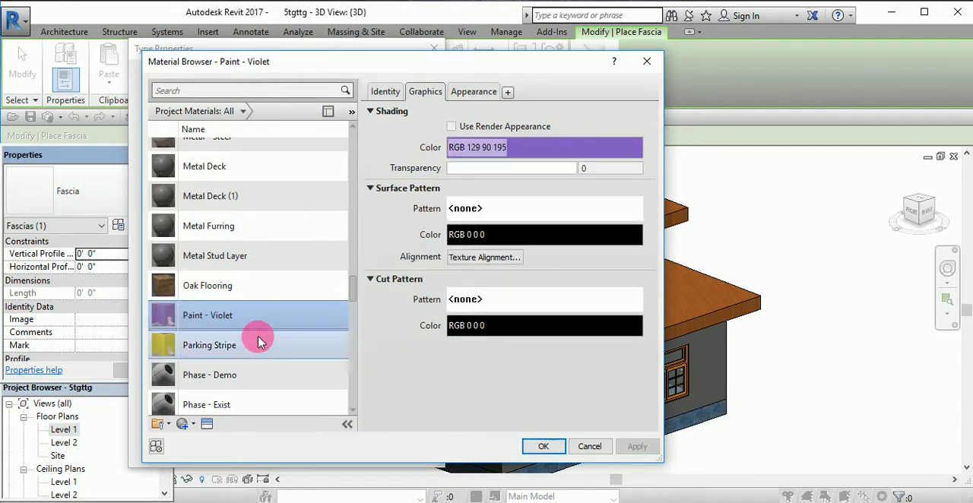
left_click(541, 446)
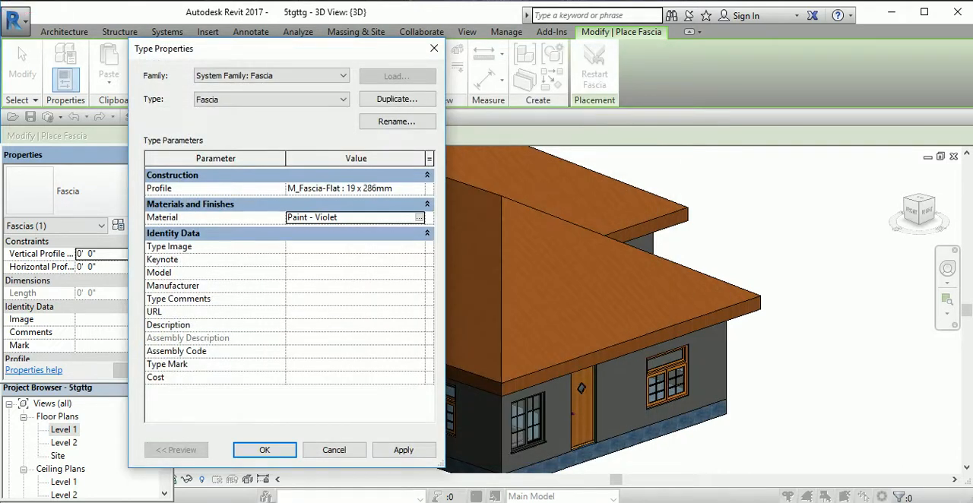
left_click(404, 450)
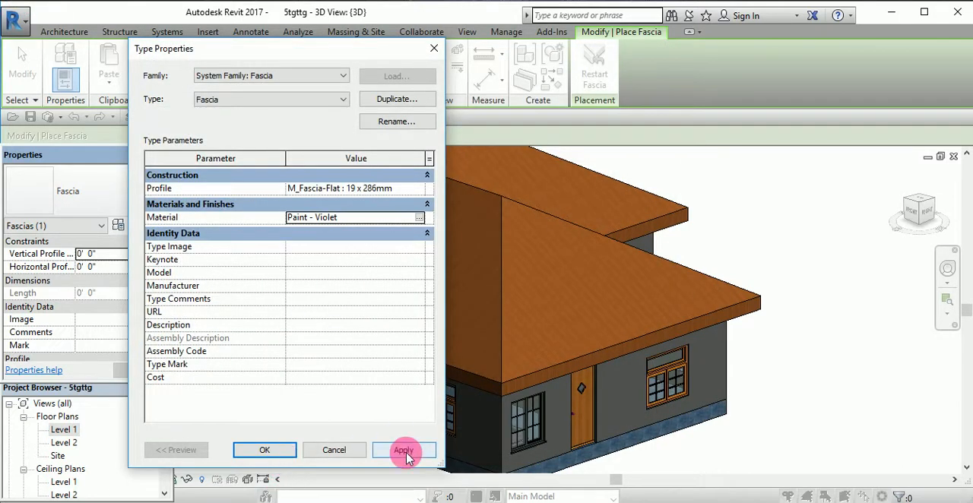
left_click(280, 450)
- Place the fascia along the two upper roof edges that meet at the corner near the wooden single door
scroll(519, 387, "up", 2)
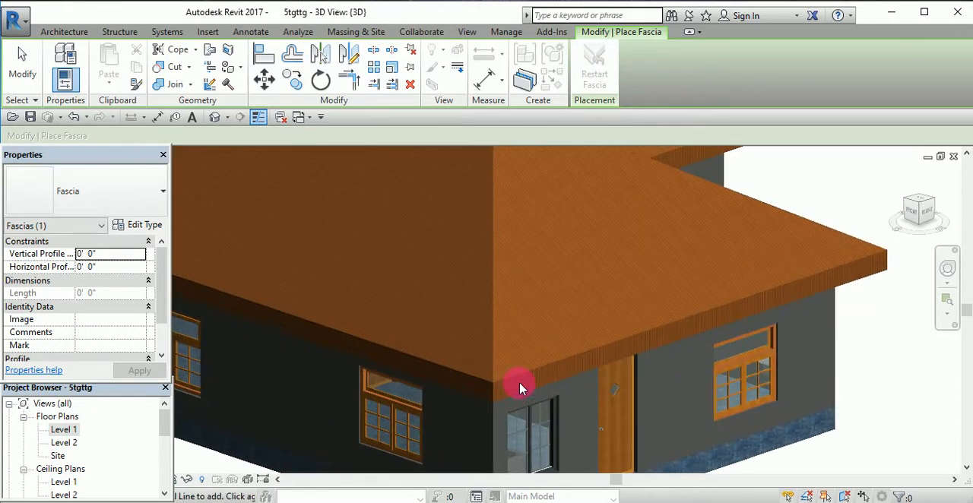
scroll(519, 388, "up", 3)
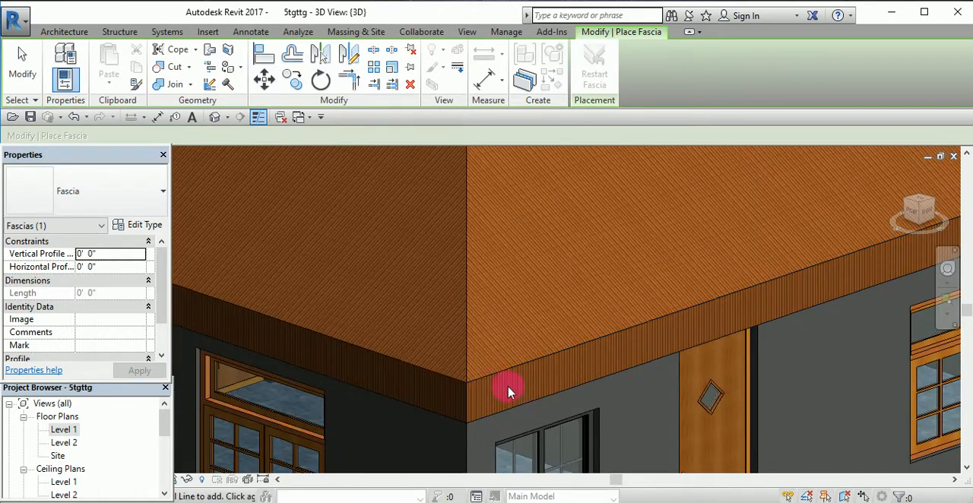
scroll(506, 390, "up", 3)
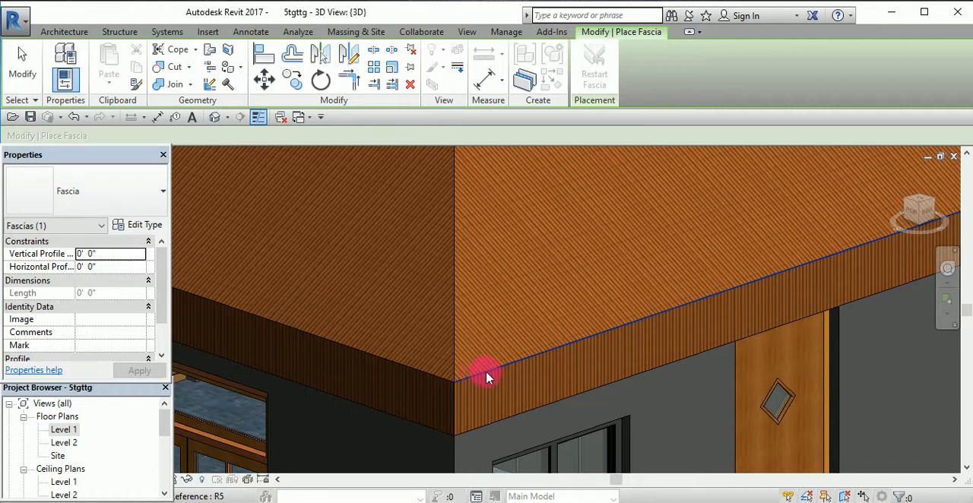
left_click(493, 374)
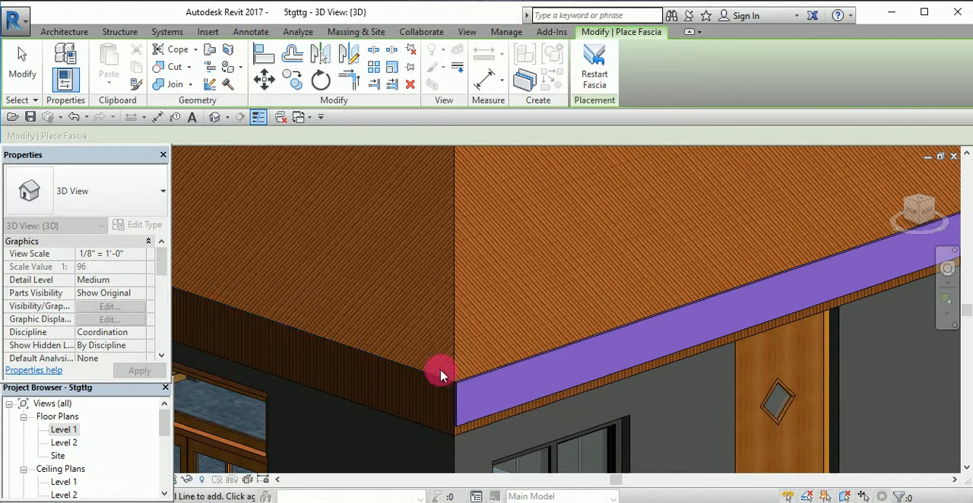
left_click(394, 367)
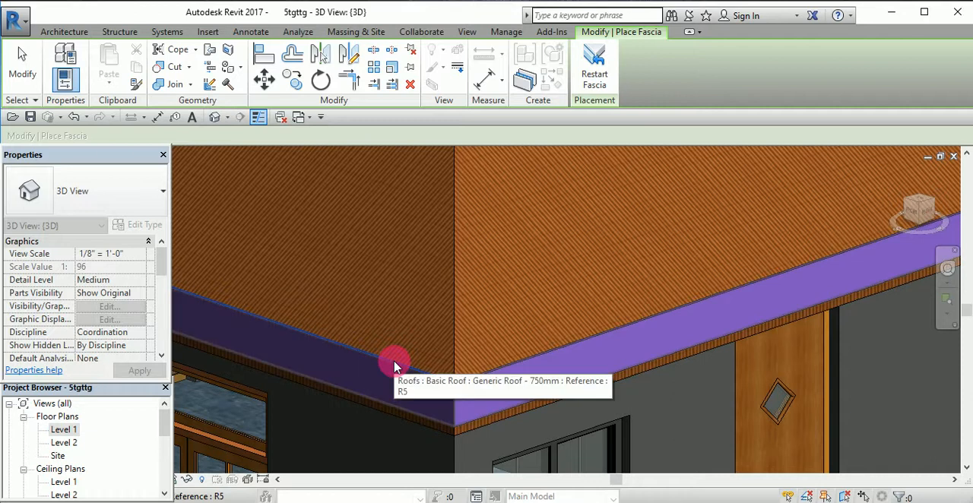
- Add the fascia to the side roof edge adjoining the far end of the long front eave
scroll(393, 358, "down", 5)
scroll(339, 354, "down", 6)
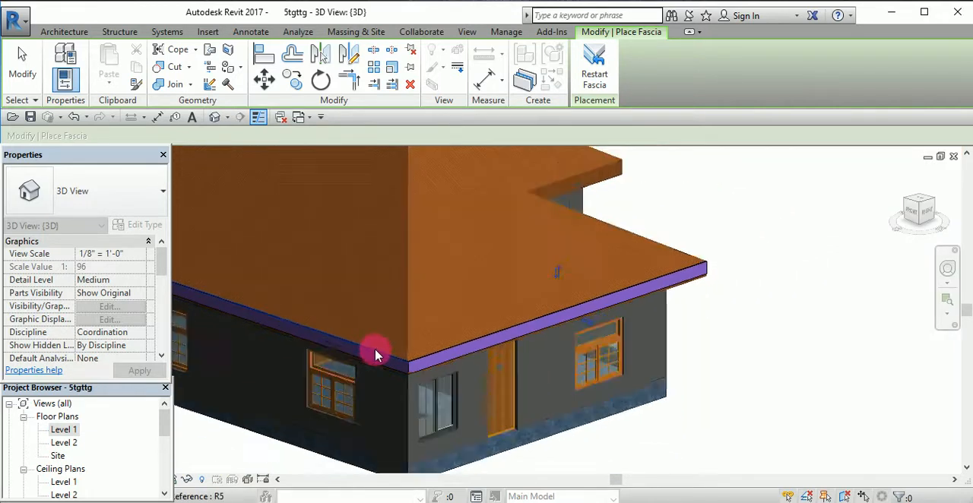
scroll(180, 291, "up", 6)
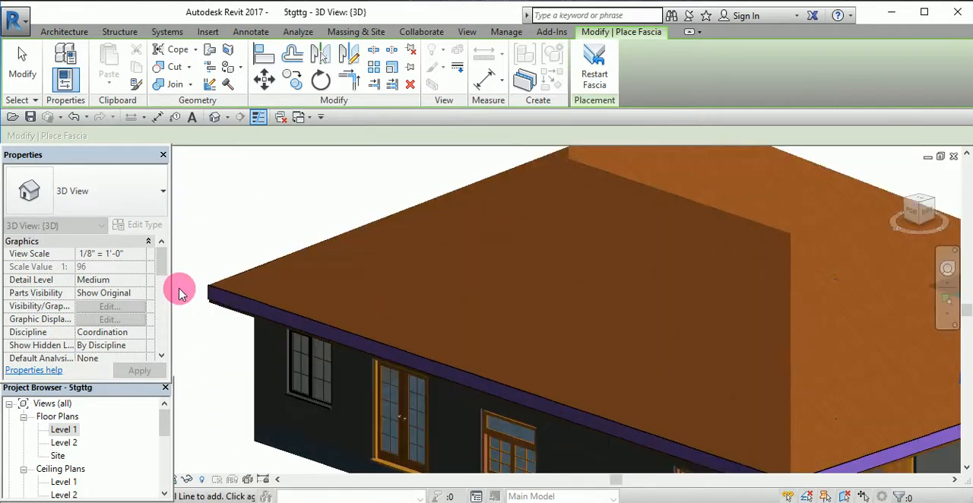
left_click_drag(898, 229, 723, 287)
scroll(720, 289, "down", 3)
scroll(566, 346, "up", 4)
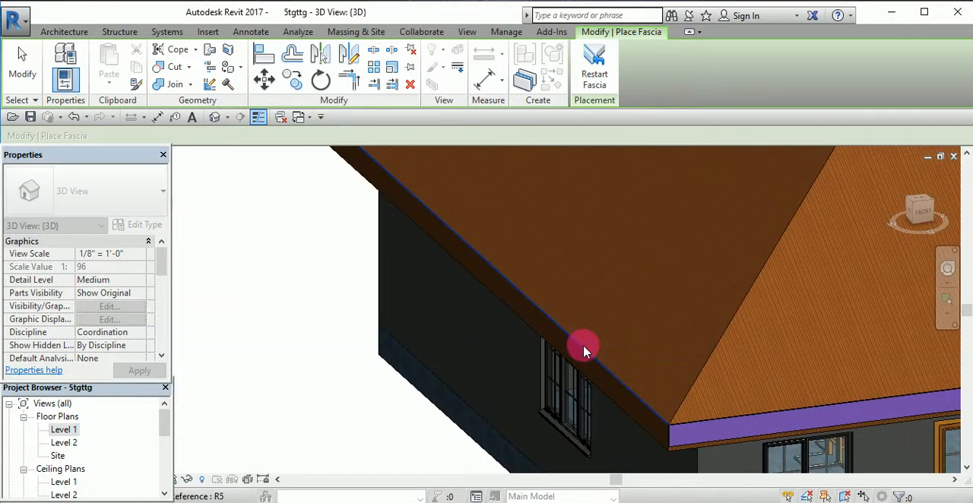
left_click(584, 349)
- Add the fascia to the rear roof edge of the projecting wing, above the round windows
scroll(757, 259, "down", 6)
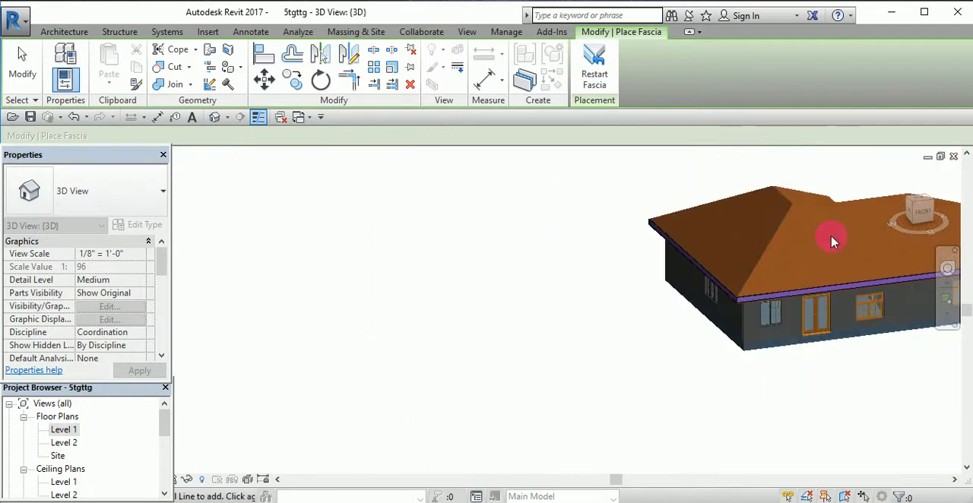
middle_click_drag(906, 245, 762, 273, "shift")
scroll(859, 255, "up", 5)
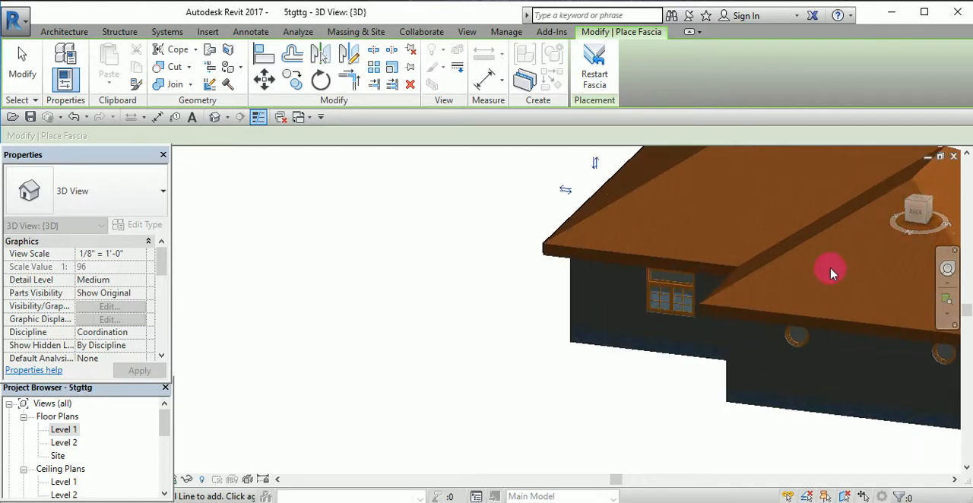
left_click(747, 349)
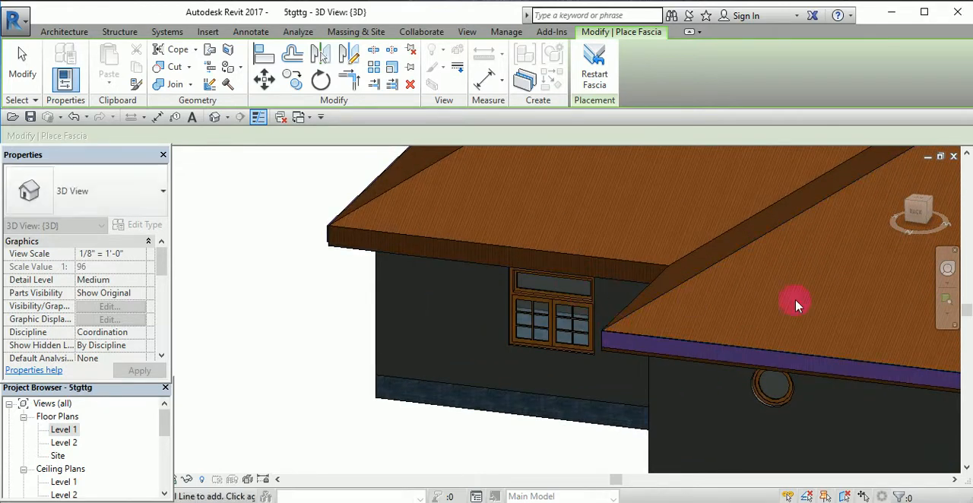
- Add the fascia to the wing's short return edge and the recessed rear roof edge above the rectangular window
left_click(912, 242)
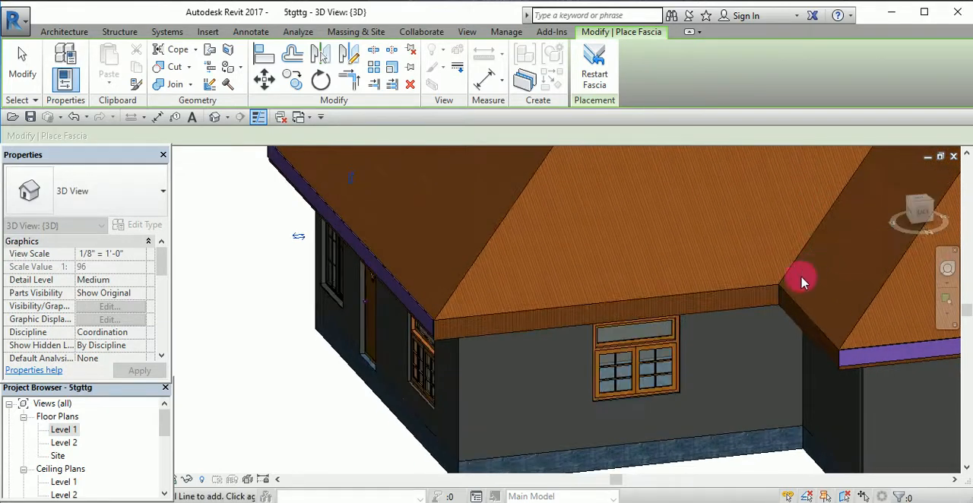
scroll(678, 289, "down", 2)
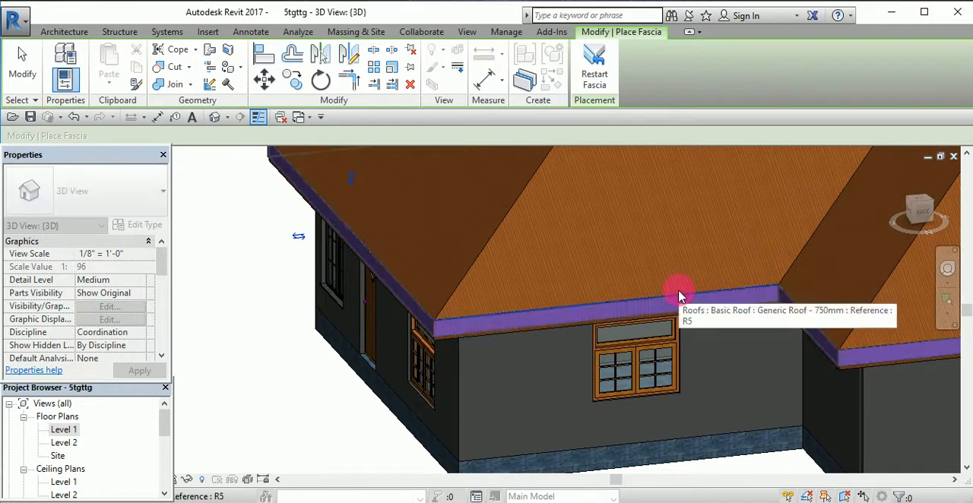
left_click(677, 289)
scroll(533, 319, "down", 2)
scroll(793, 276, "up", 3)
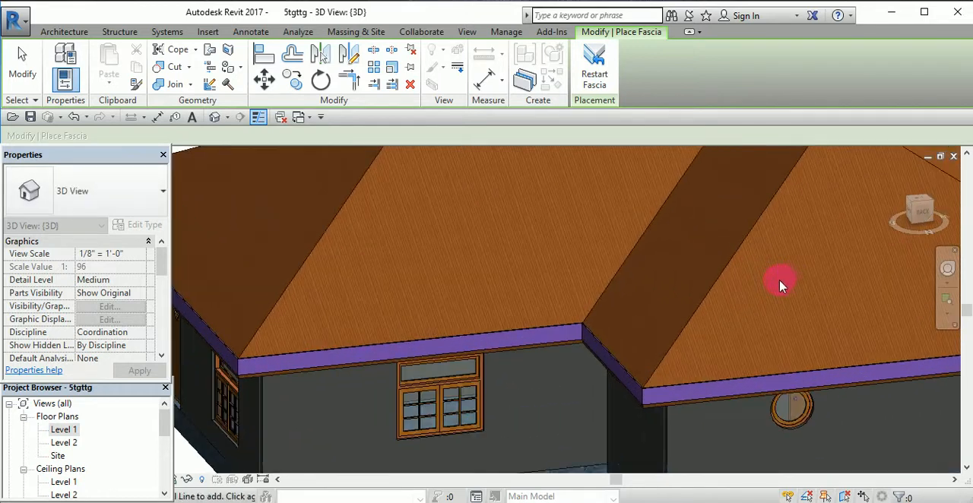
scroll(767, 291, "down", 5)
scroll(905, 269, "up", 5)
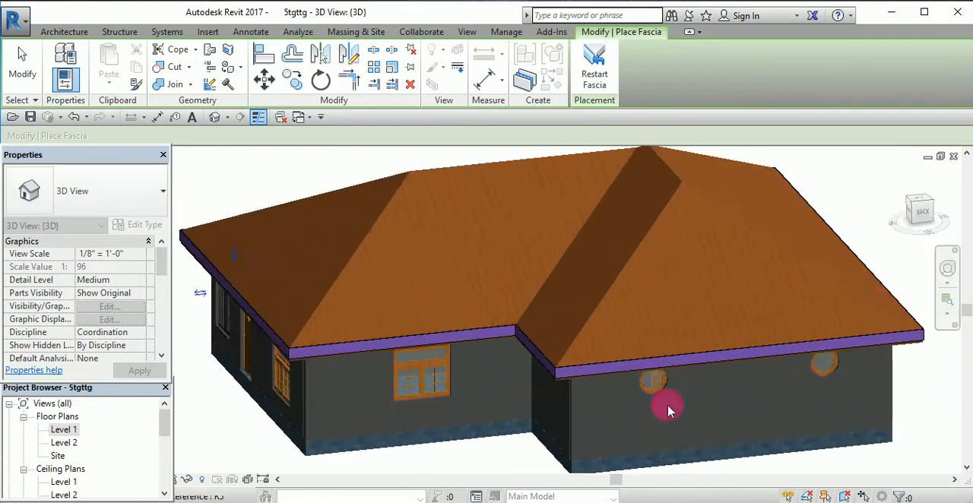
- Finish placing the fascia and inspect it around the rear, front and side edges of the roof
scroll(583, 370, "up", 4)
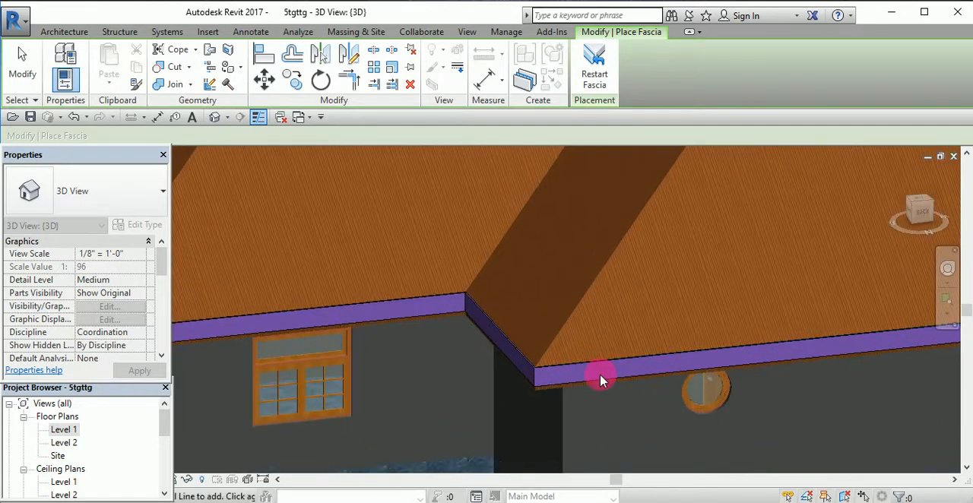
scroll(613, 370, "down", 5)
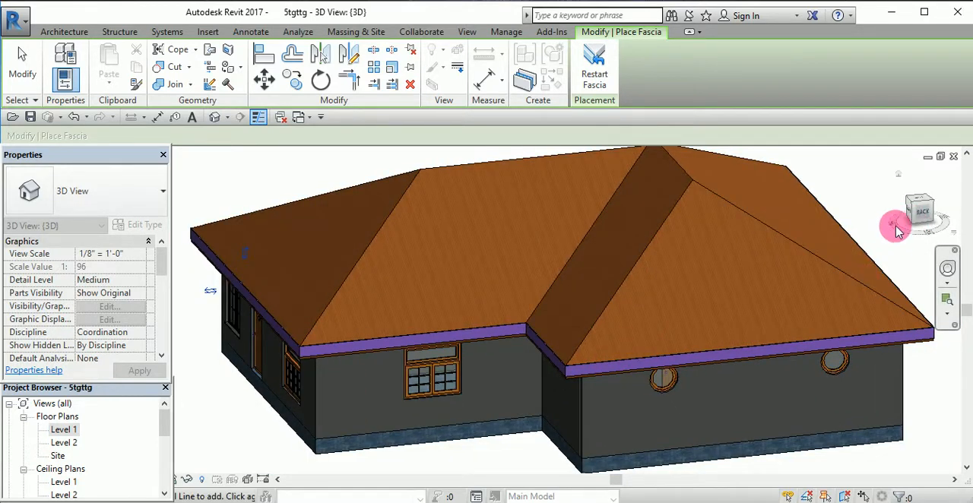
left_click_drag(933, 233, 808, 323)
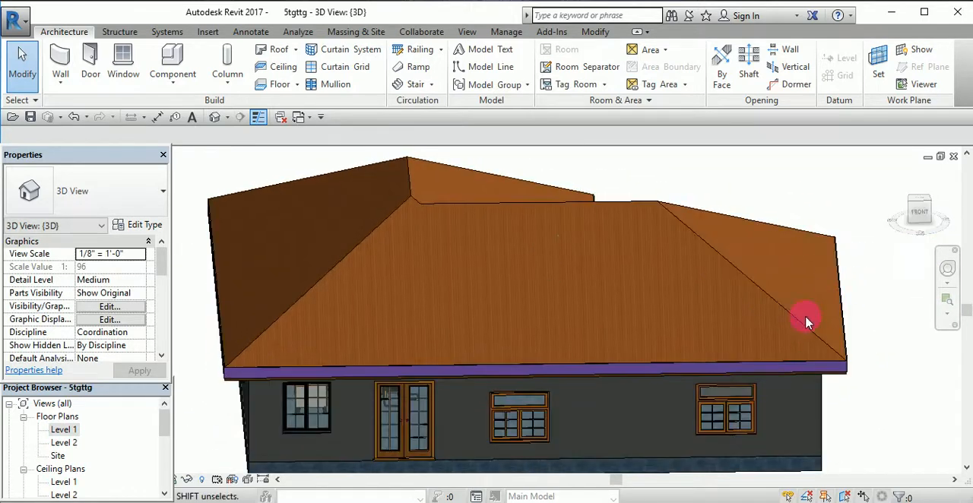
scroll(806, 323, "down", 2)
scroll(753, 380, "up", 2)
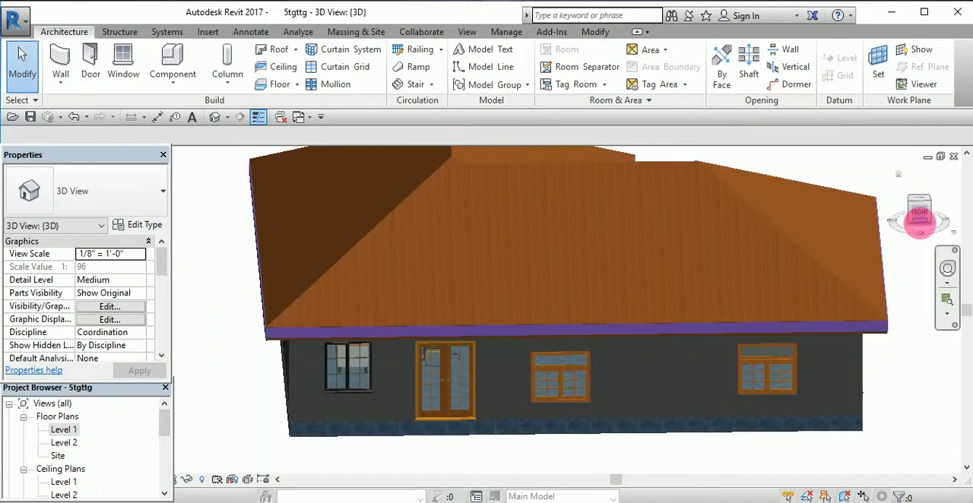
mouse_move(920, 217)
left_mouse_down()
mouse_move(928, 207)
mouse_move(929, 217)
mouse_move(843, 227)
mouse_move(817, 254)
left_mouse_up()
scroll(786, 244, "up", 3)
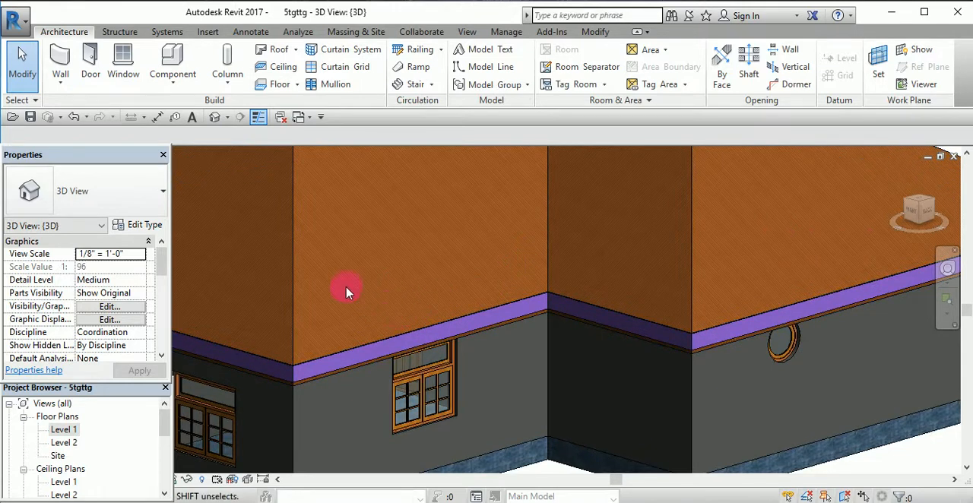
scroll(380, 343, "down", 3)
scroll(371, 304, "down", 2)
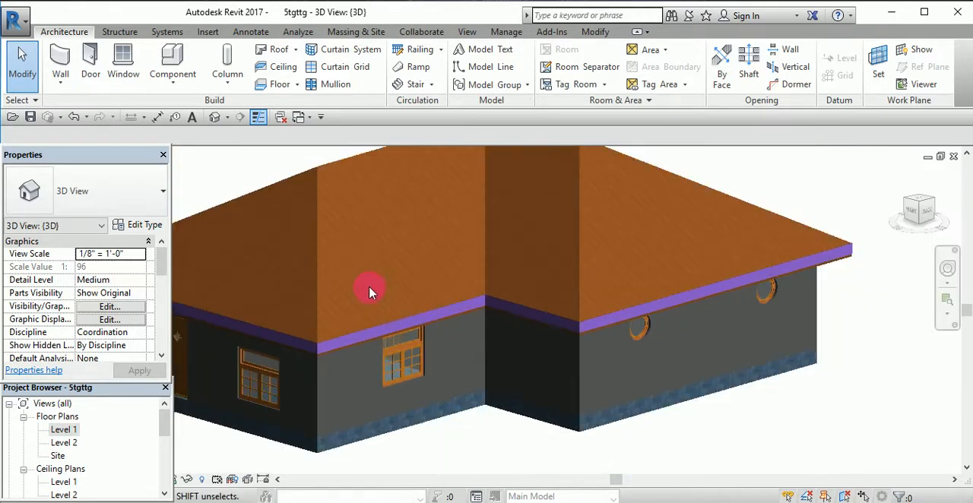
scroll(354, 335, "up", 1)
scroll(318, 341, "up", 4)
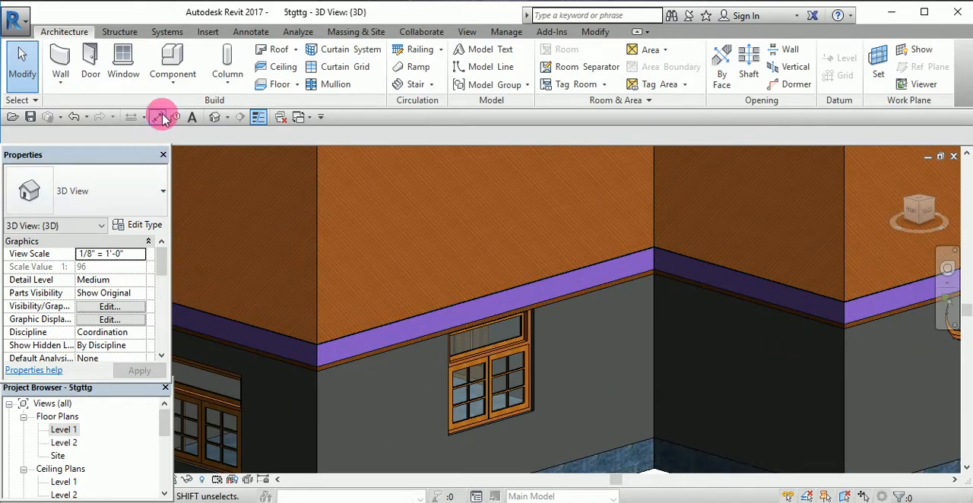
- Start a roof gutter and set its type's profile to M_Gutter - Bevel : 150 x150mm
left_click(297, 52)
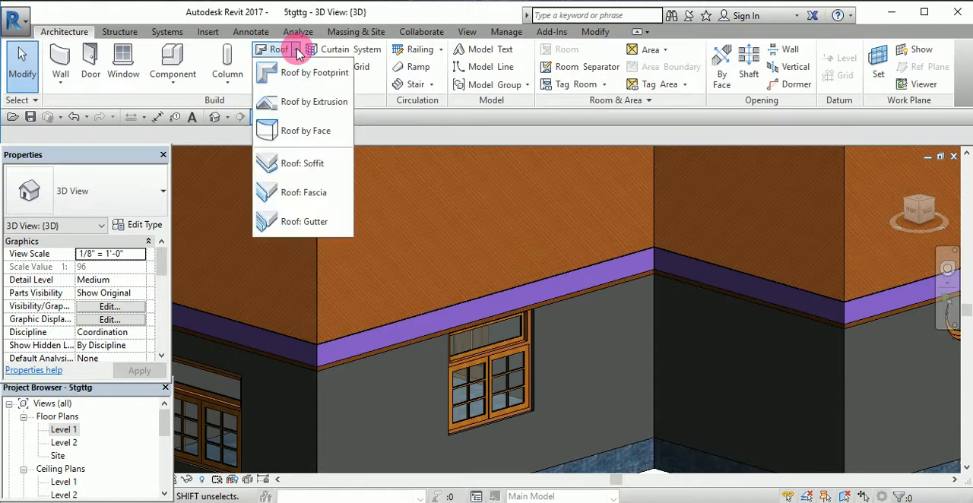
left_click(303, 223)
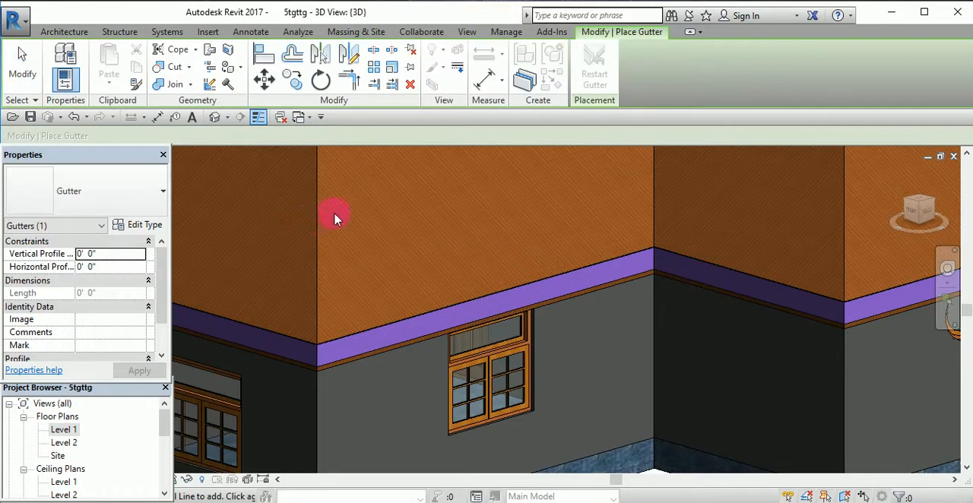
left_click(158, 200)
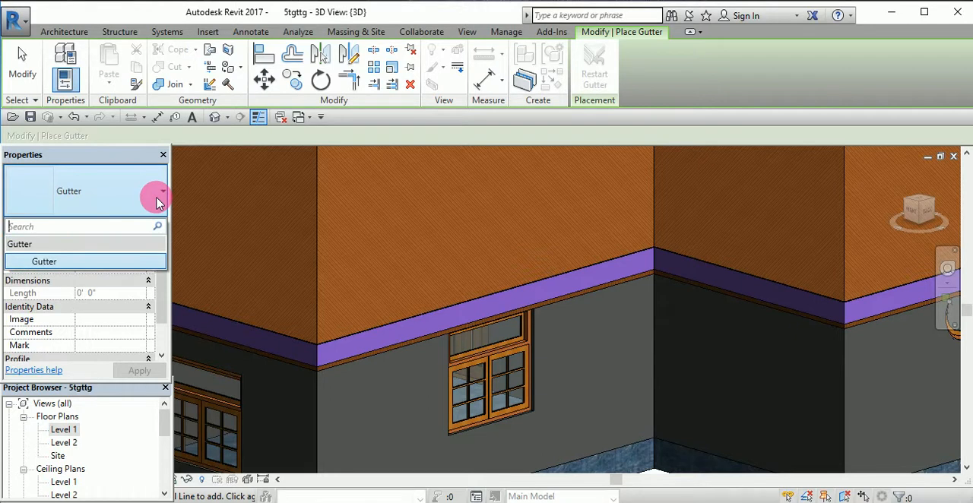
left_click(156, 197)
left_click(140, 225)
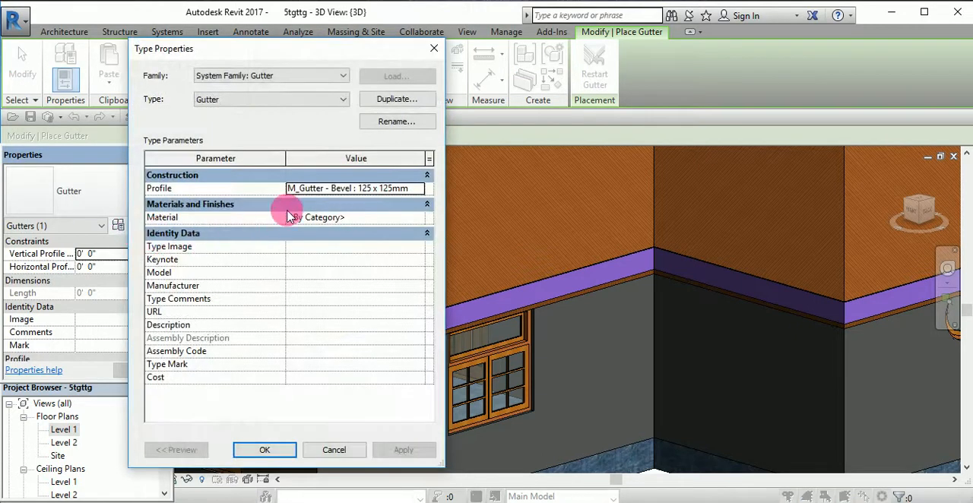
left_click(418, 190)
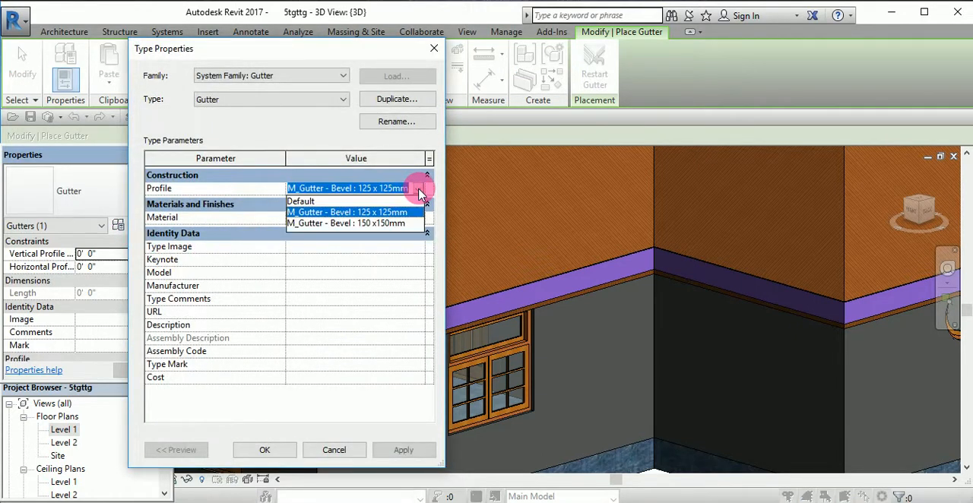
left_click(374, 222)
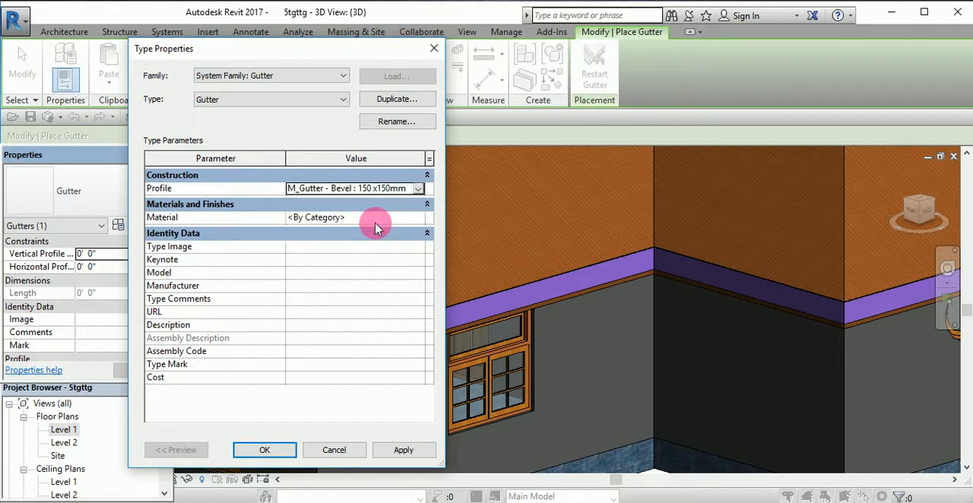
- Assign the Parking Stripe material to the gutter type and accept the type properties
left_click(417, 220)
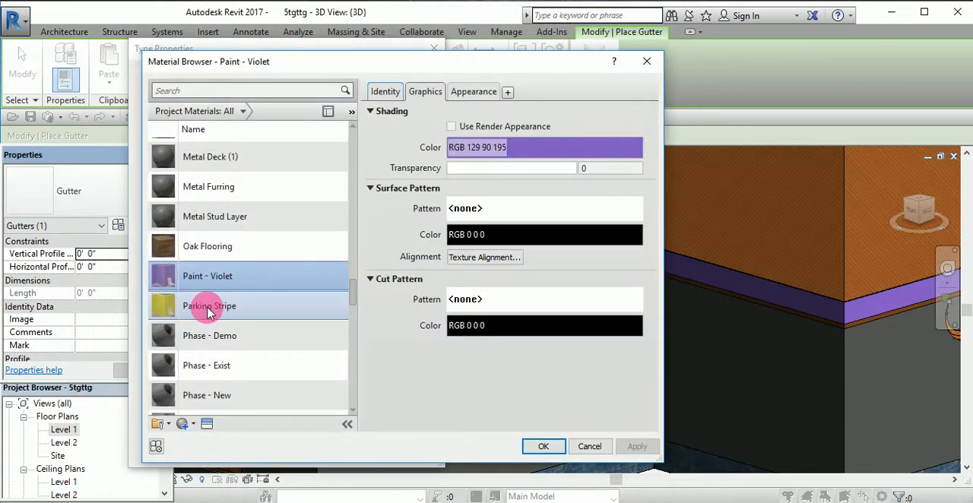
left_click(162, 307)
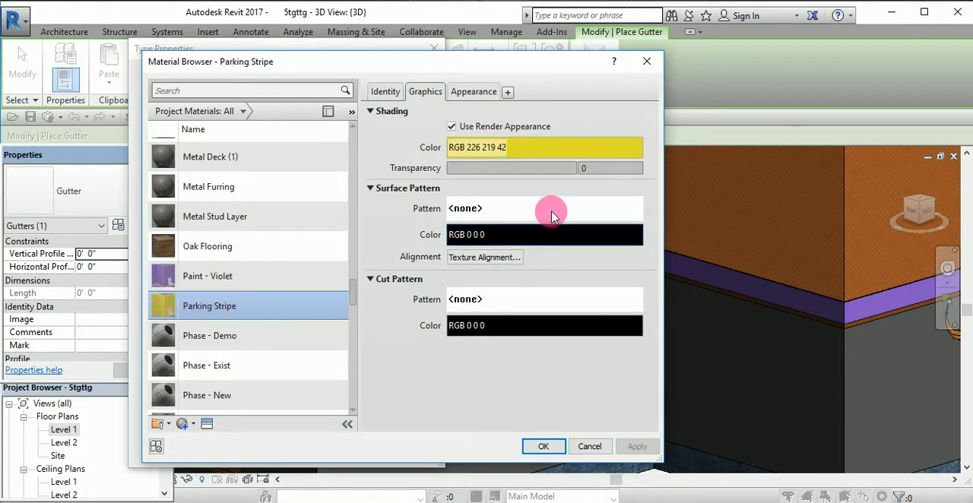
left_click(540, 447)
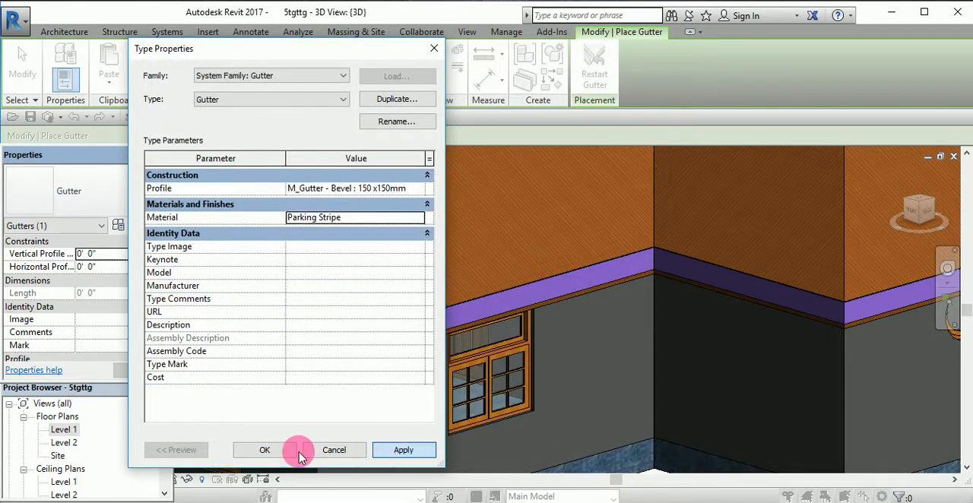
left_click(265, 450)
- Place the gutter on the fascia's top edges along the recessed rear eave and the adjoining side eave with the single door
scroll(401, 312, "down", 5)
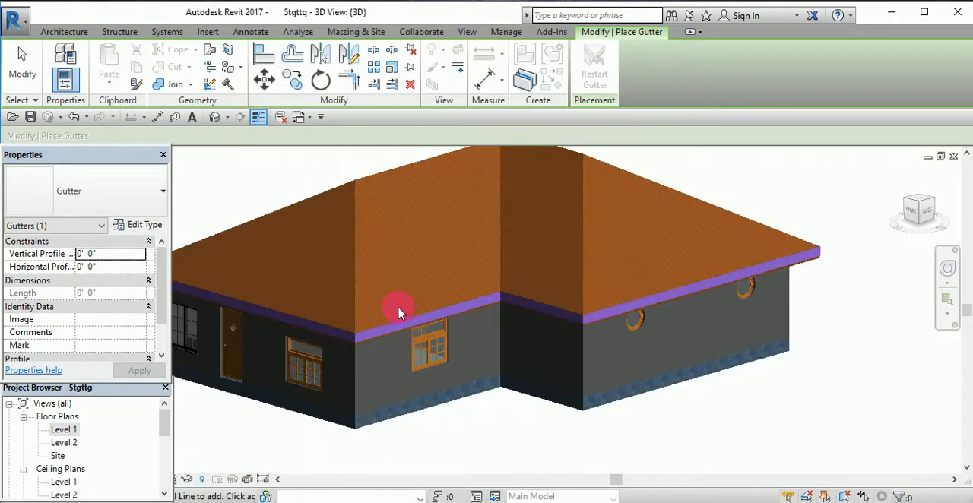
scroll(393, 314, "down", 1)
scroll(393, 317, "up", 5)
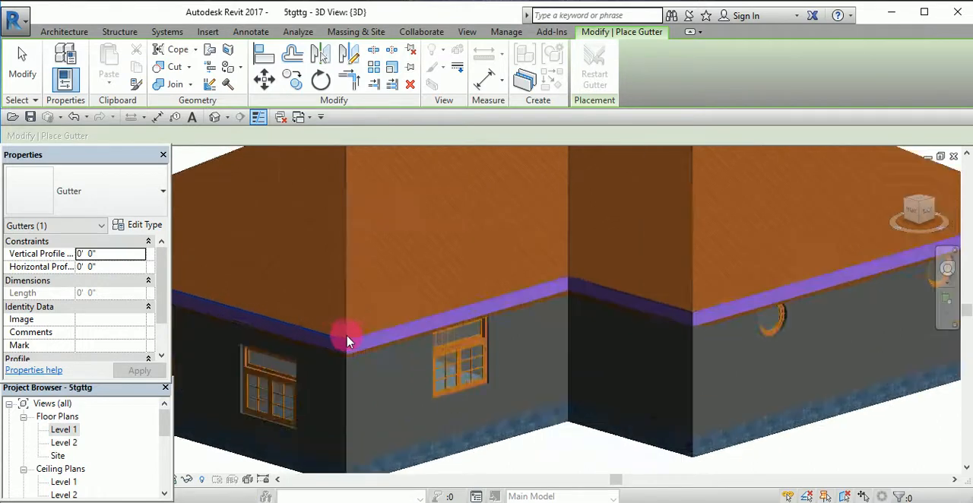
scroll(347, 342, "up", 4)
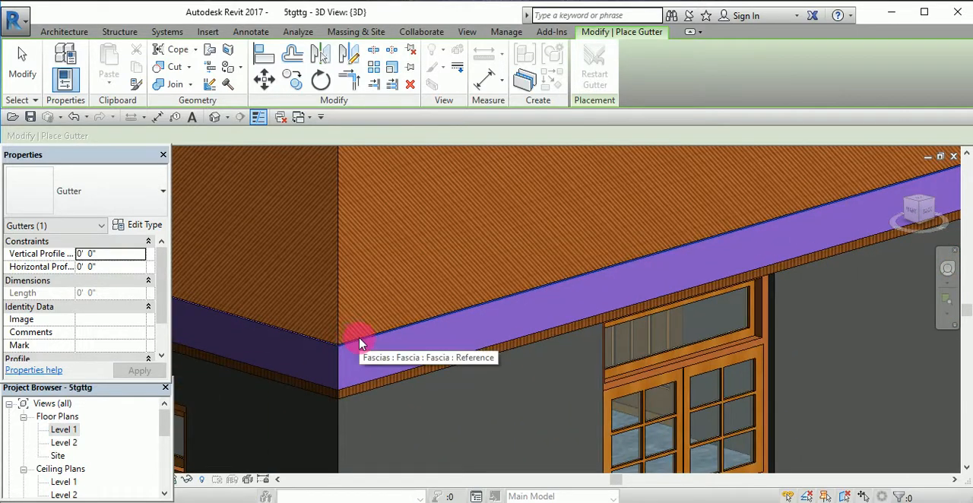
scroll(359, 345, "up", 3)
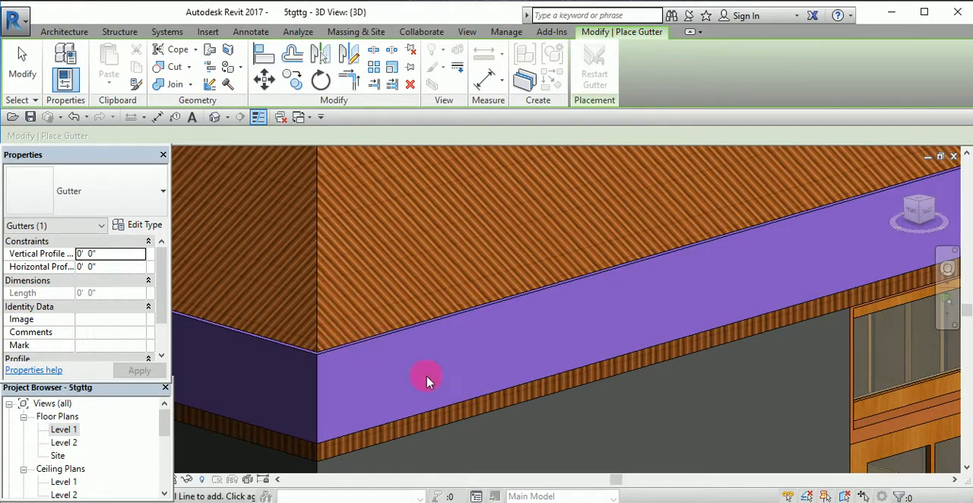
left_click(334, 352)
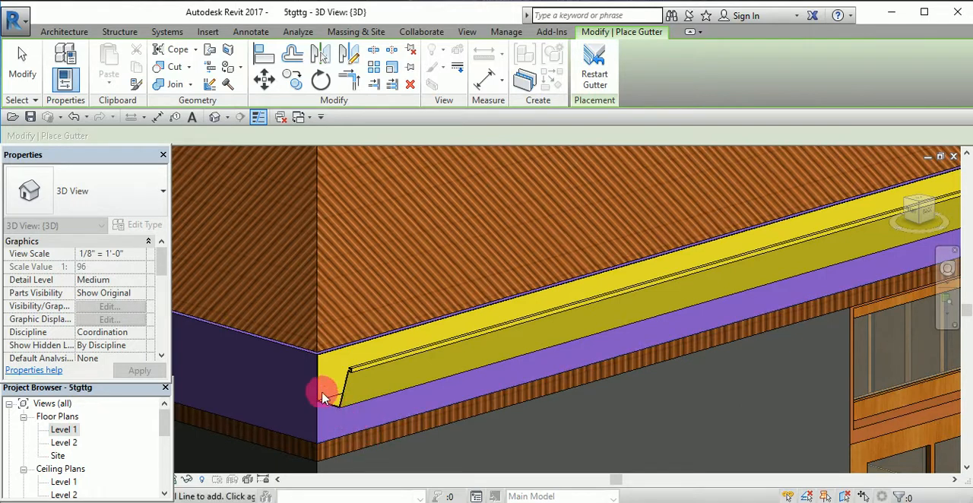
left_click(306, 354)
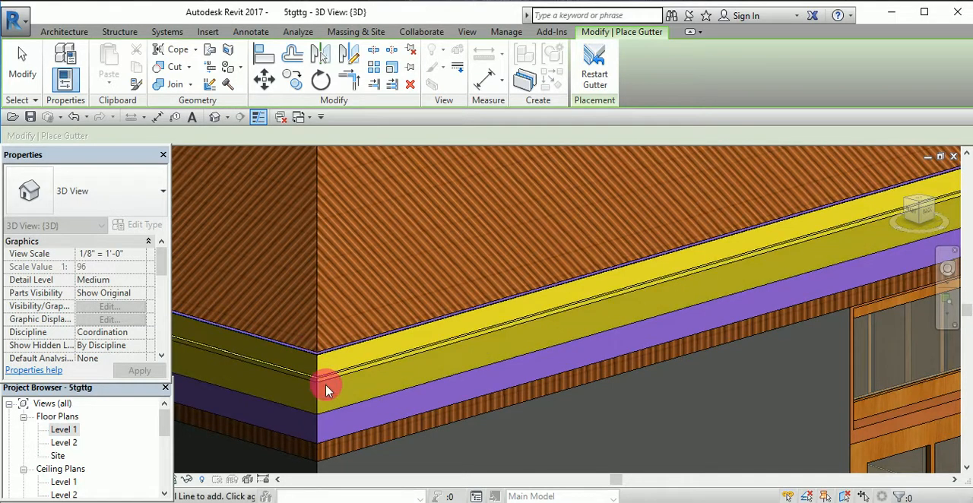
- Add the gutter to the fascia on the wing's short return edge and the wing's rear edge above the round windows
middle_click_drag(316, 396, 614, 323, "shift")
scroll(613, 318, "up", 4)
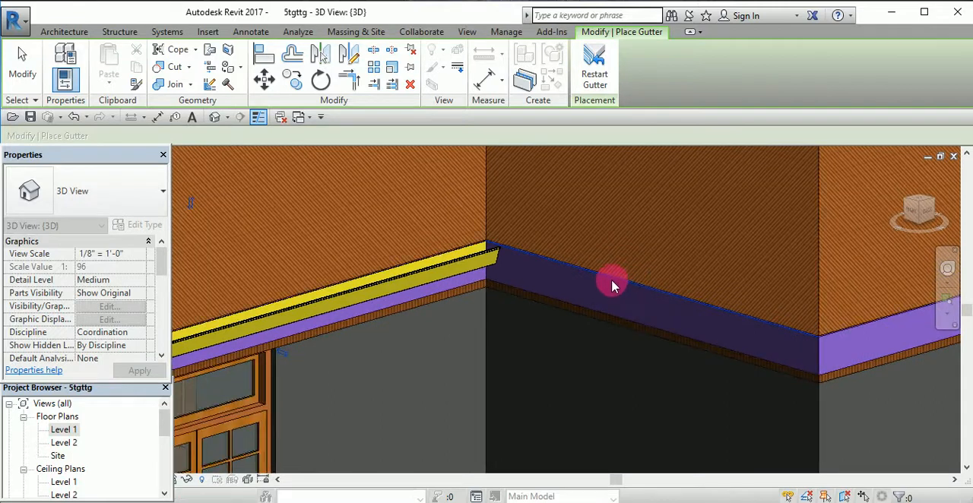
left_click(613, 280)
scroll(634, 296, "down", 3)
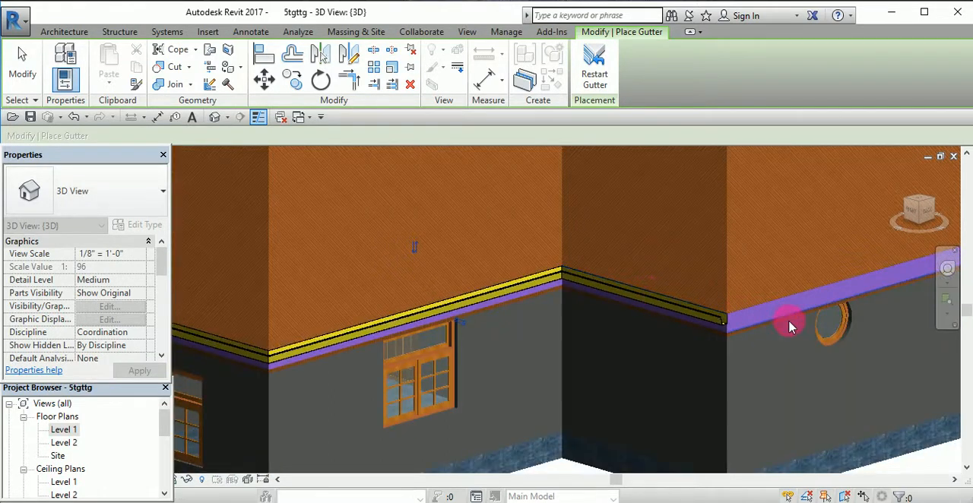
scroll(783, 308, "down", 5)
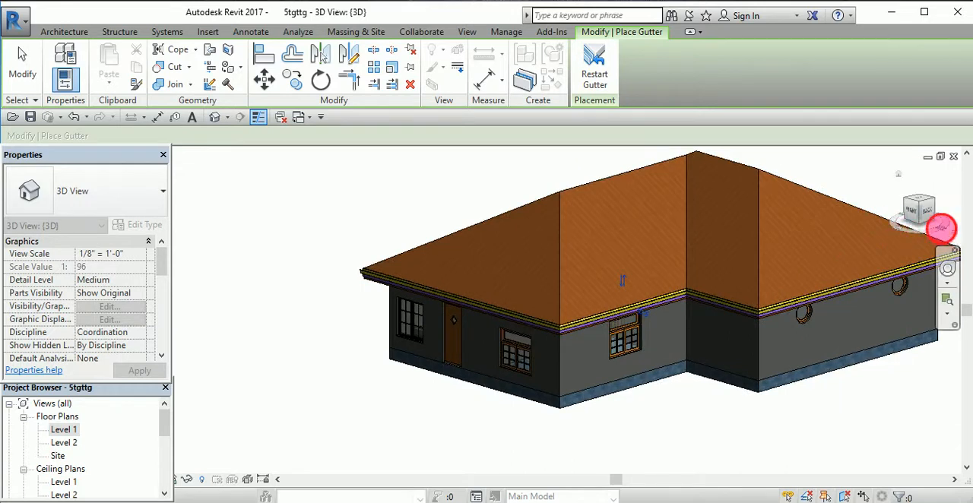
- Add the gutter to the fascia on the remaining side eave and the long front eave above the double door, and end placement
mouse_move(941, 228)
left_mouse_down()
mouse_move(886, 241)
mouse_move(555, 255)
left_mouse_up()
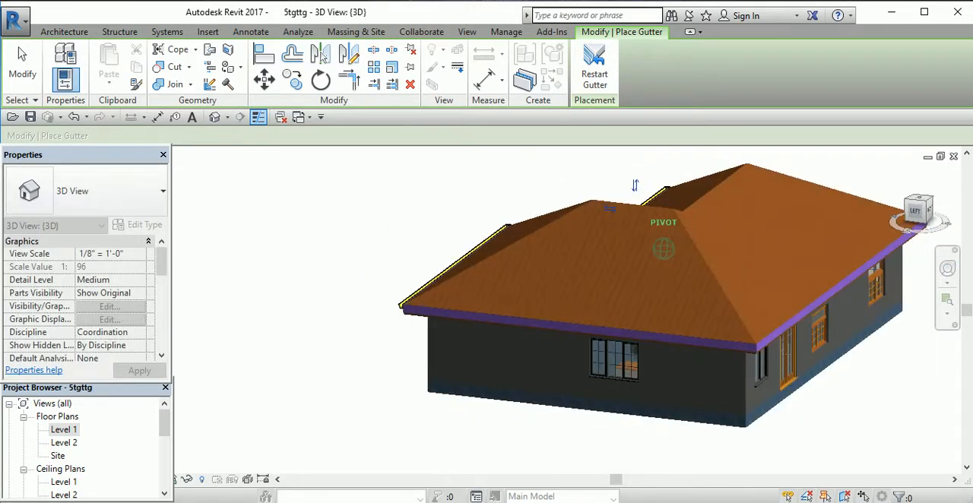
left_click_drag(972, 304, 972, 411)
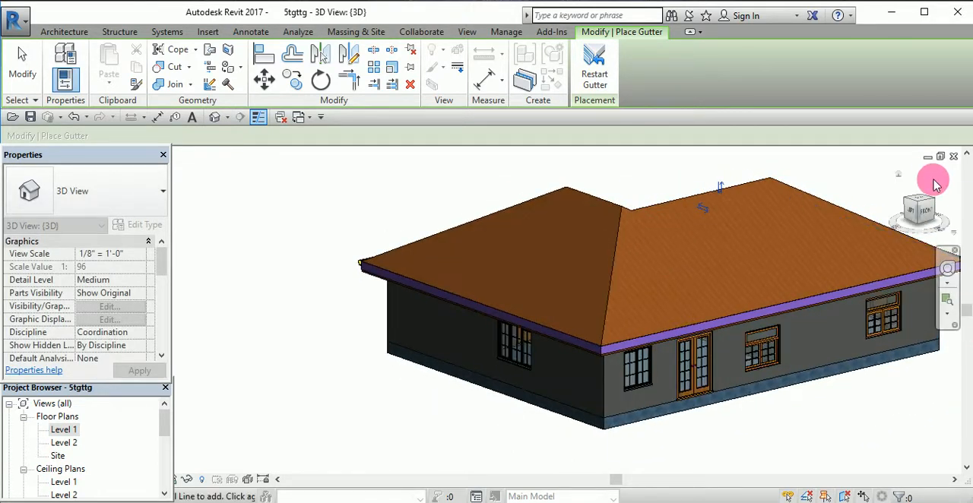
scroll(692, 301, "up", 3)
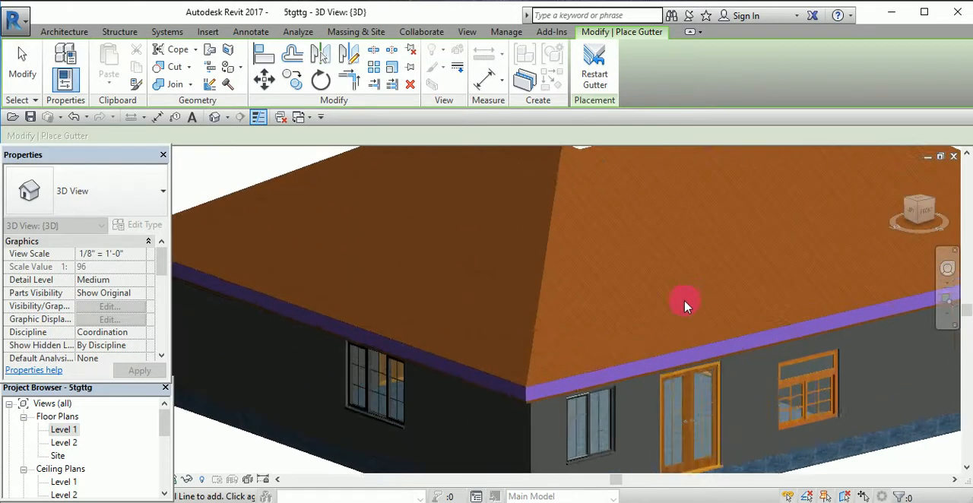
left_click(503, 377)
left_click(551, 387)
scroll(692, 318, "down", 4)
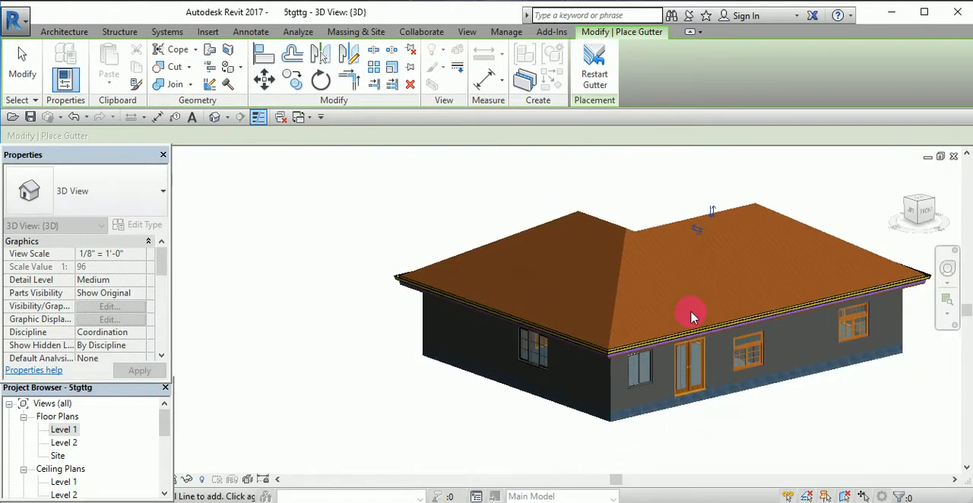
key("Escape")
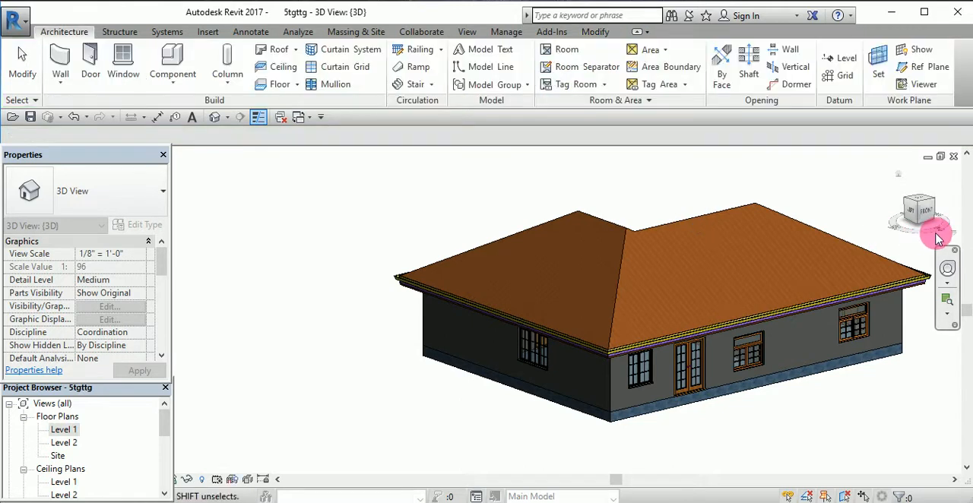
- Inspect the gutter along the rear eaves and at the projecting wing's corner joints
left_click_drag(939, 231, 806, 230)
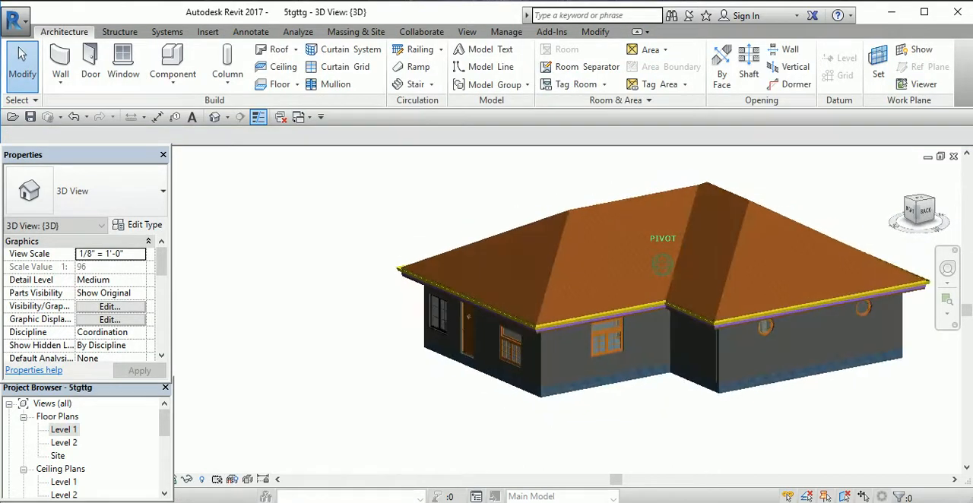
scroll(799, 246, "up", 6)
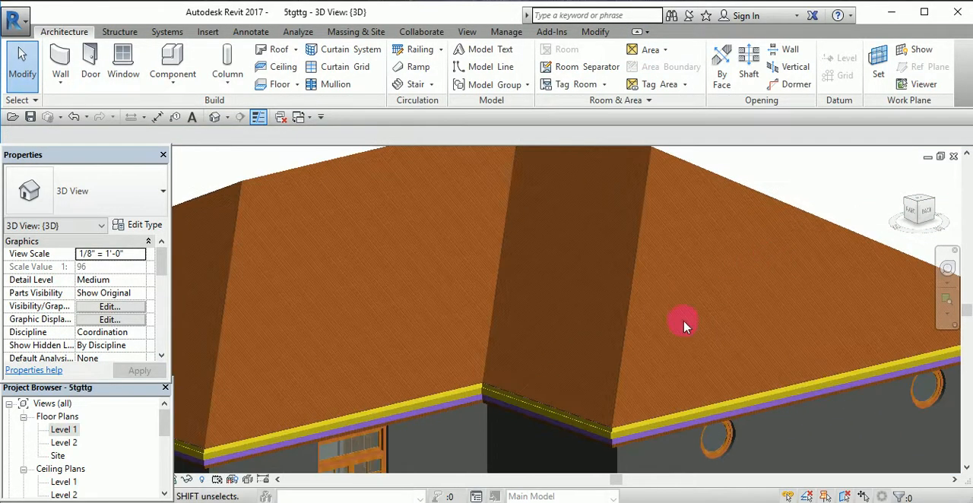
scroll(614, 456, "up", 5)
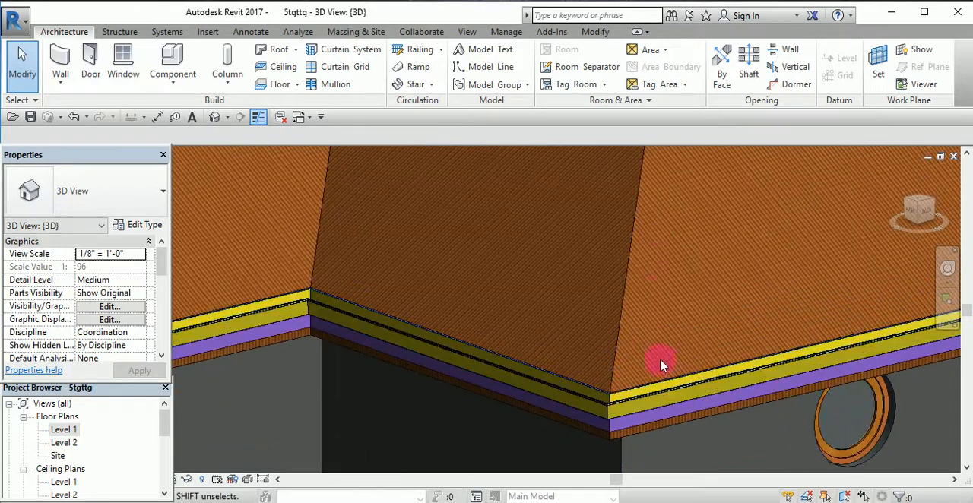
scroll(658, 393, "up", 3)
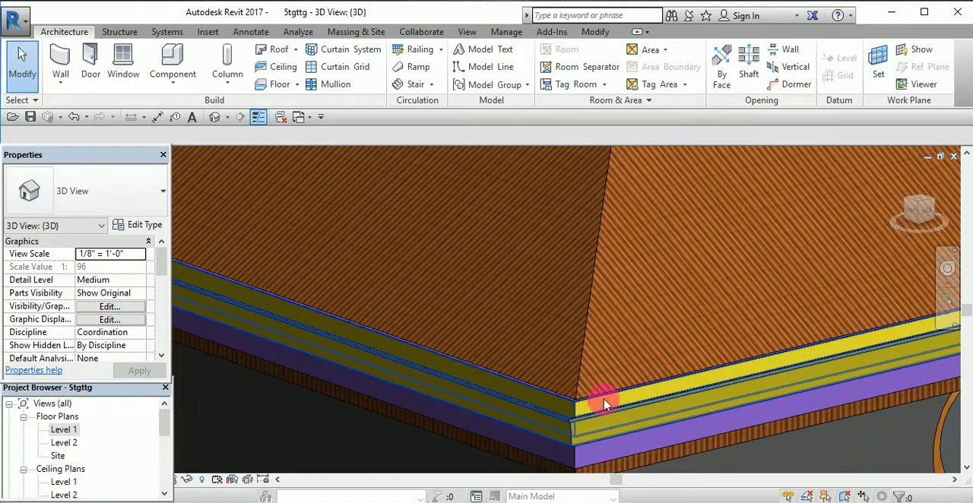
scroll(610, 402, "down", 2)
scroll(611, 337, "down", 2)
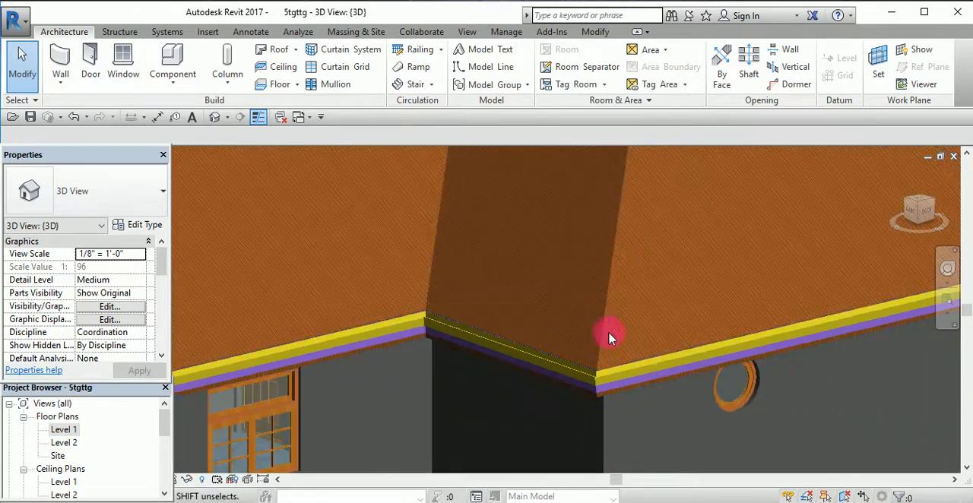
- Examine the whole hip roof's fascia and gutter from the side and from below the eaves, and look over the available roof tools
scroll(611, 338, "down", 5)
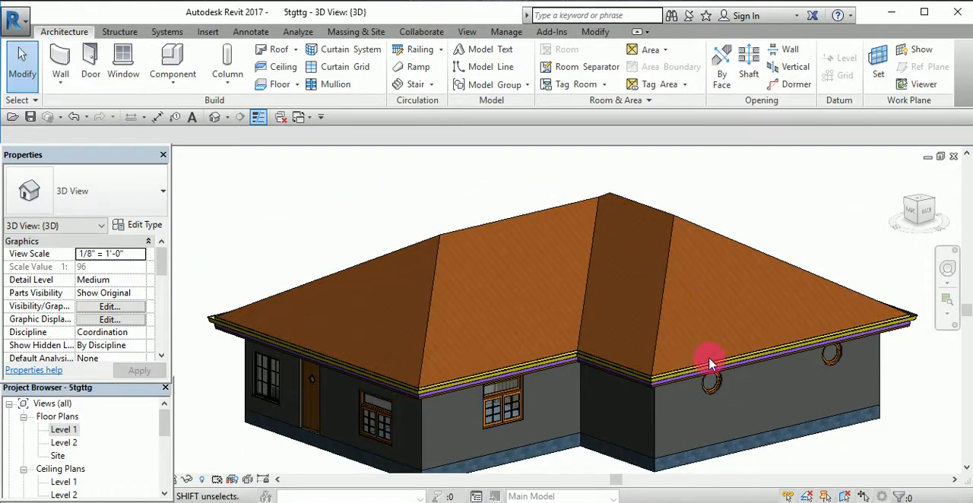
left_click_drag(890, 223, 7, 250)
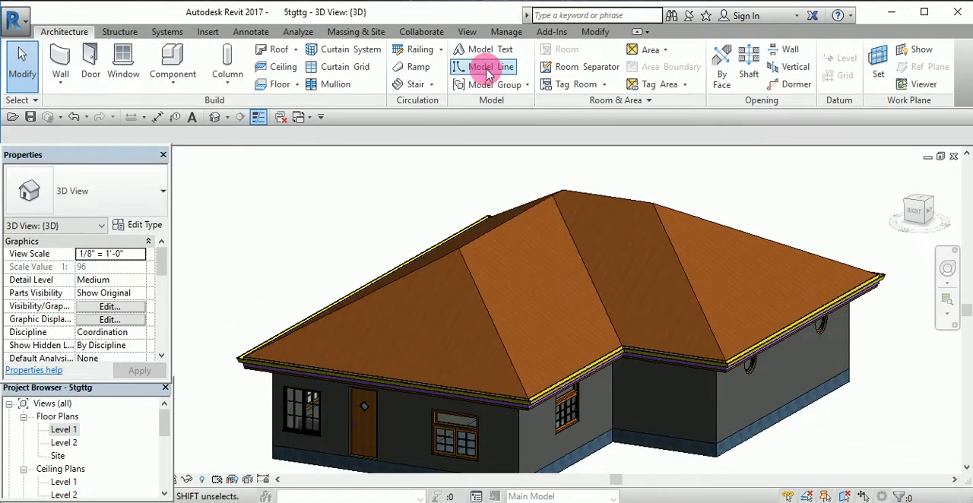
left_click(295, 50)
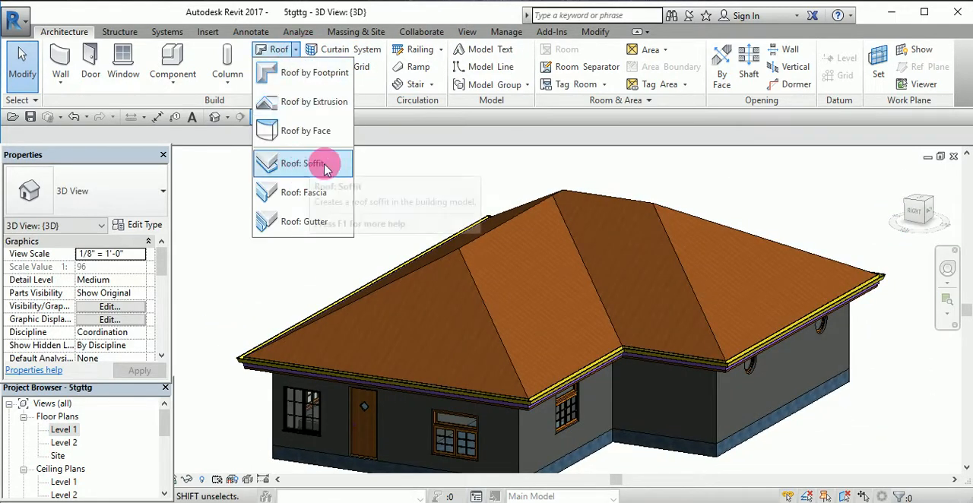
left_click(871, 212)
left_click_drag(917, 213, 930, 159)
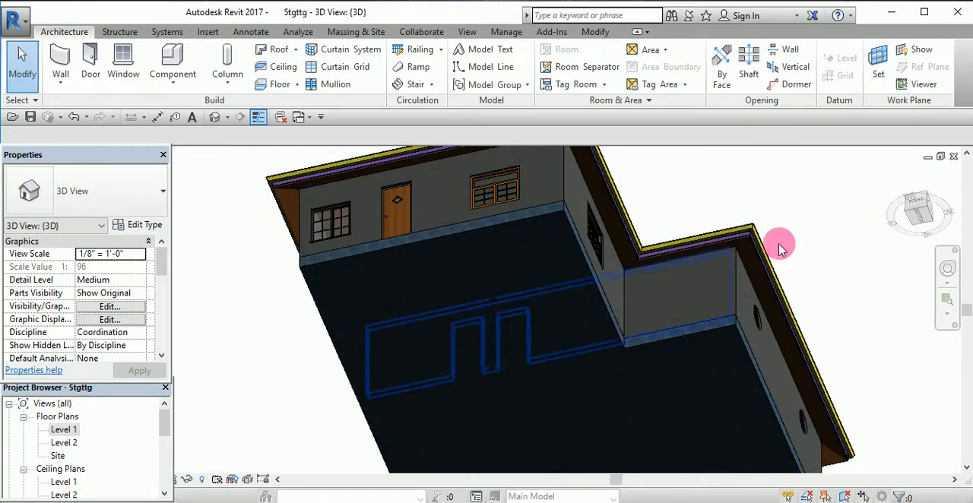
left_click_drag(925, 200, 843, 221)
- Examine how the gutter, fascia and roof edge meet at the projecting wing's outer corner and along its adjoining eaves
scroll(637, 414, "up", 3)
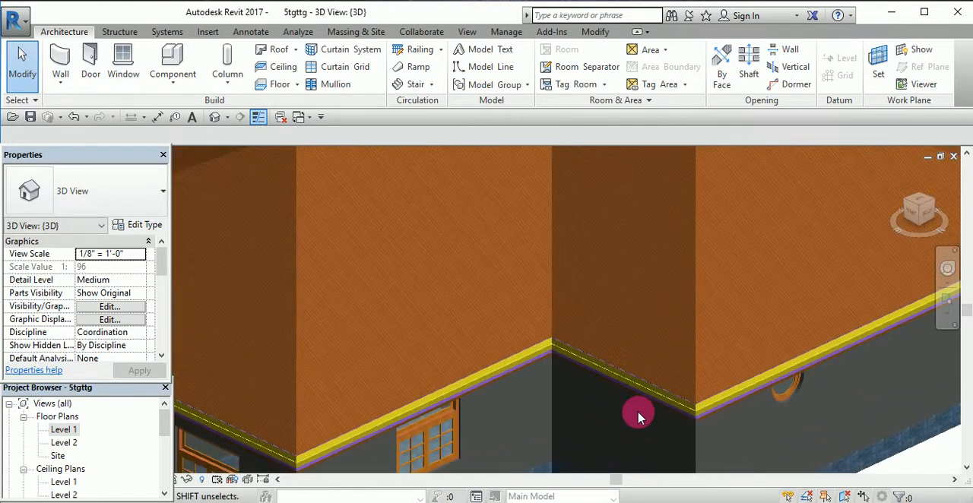
scroll(637, 415, "down", 6)
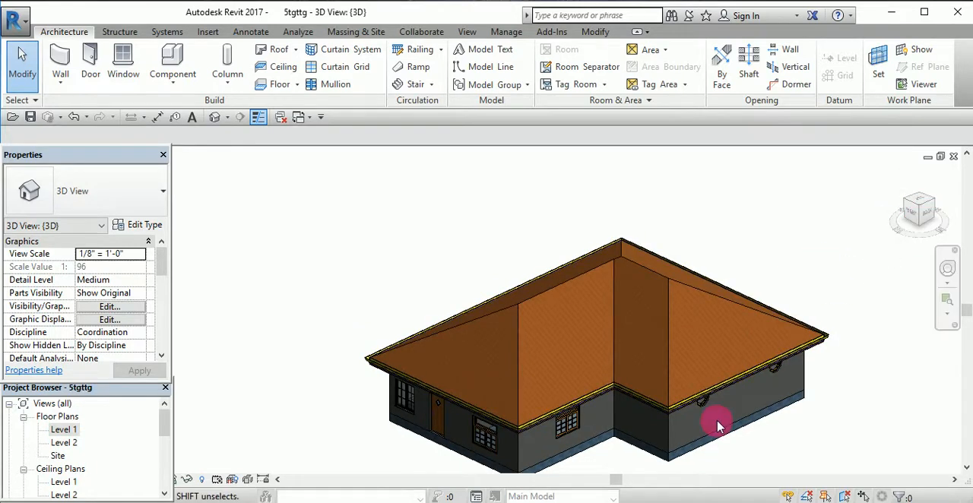
scroll(698, 422, "up", 2)
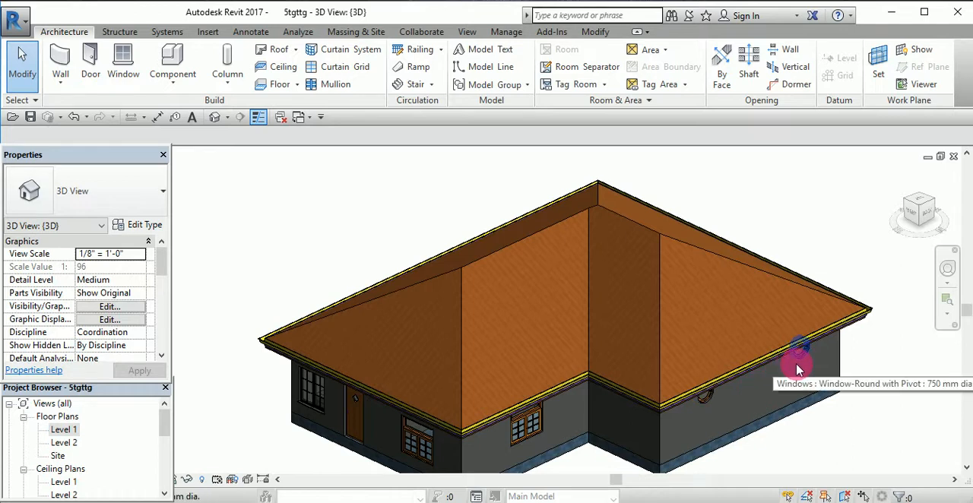
scroll(771, 319, "down", 2)
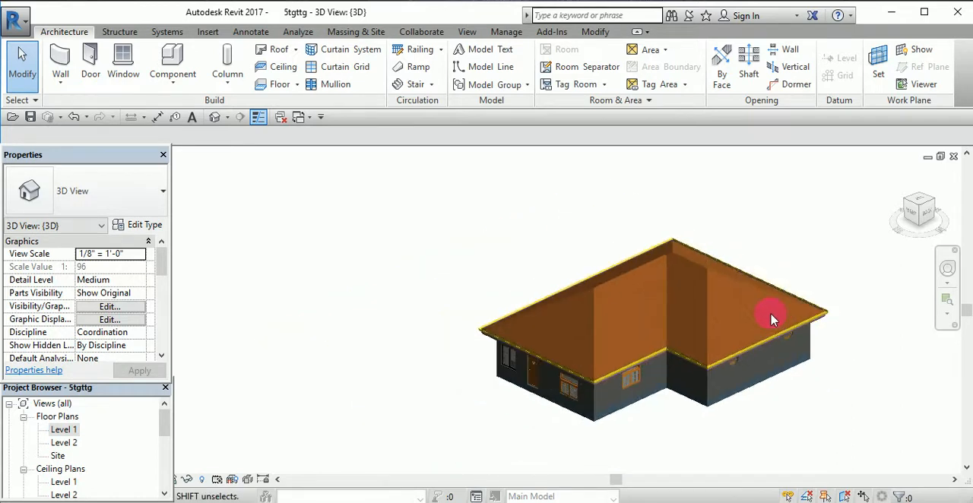
scroll(858, 355, "up", 4)
scroll(593, 377, "down", 1)
scroll(567, 380, "up", 5)
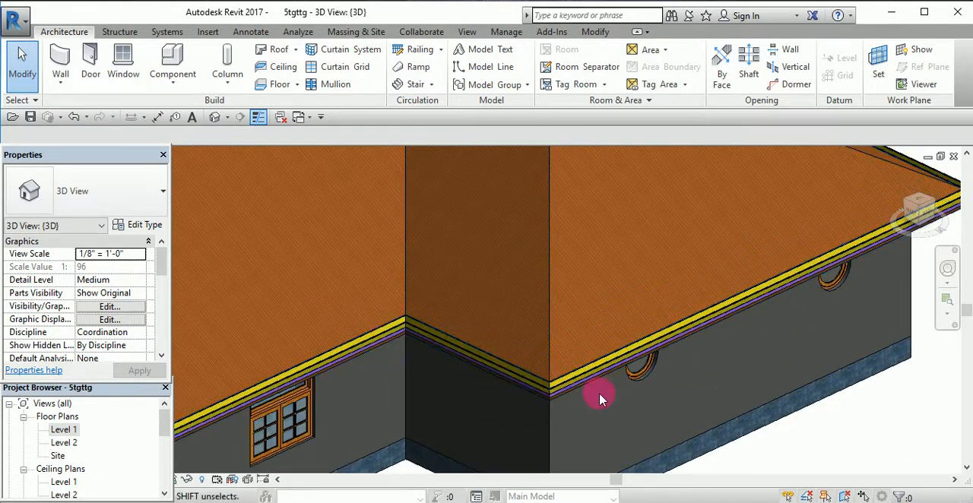
scroll(581, 356, "down", 4)
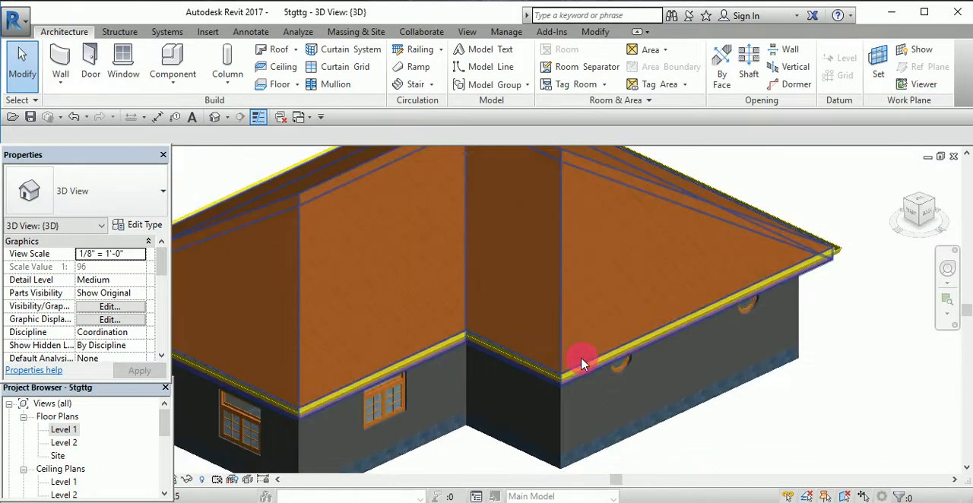
scroll(581, 356, "up", 5)
scroll(581, 364, "up", 2)
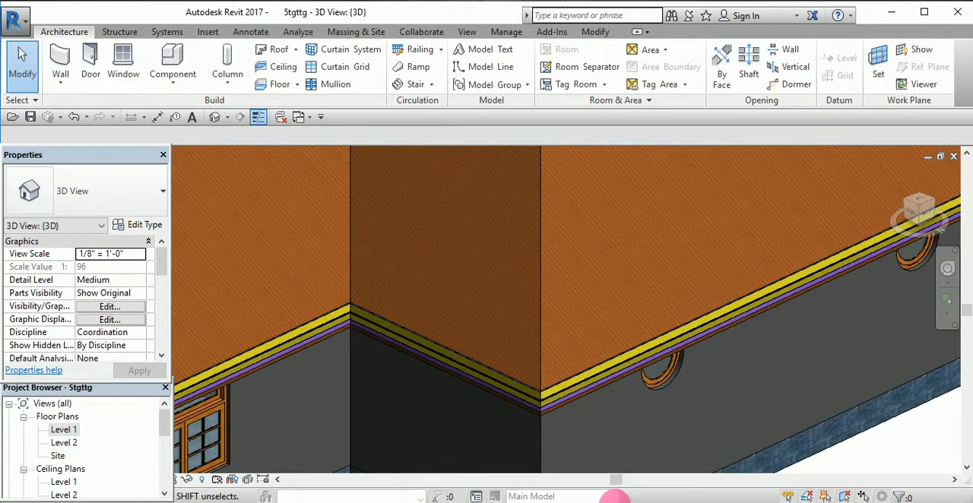
scroll(552, 428, "up", 2)
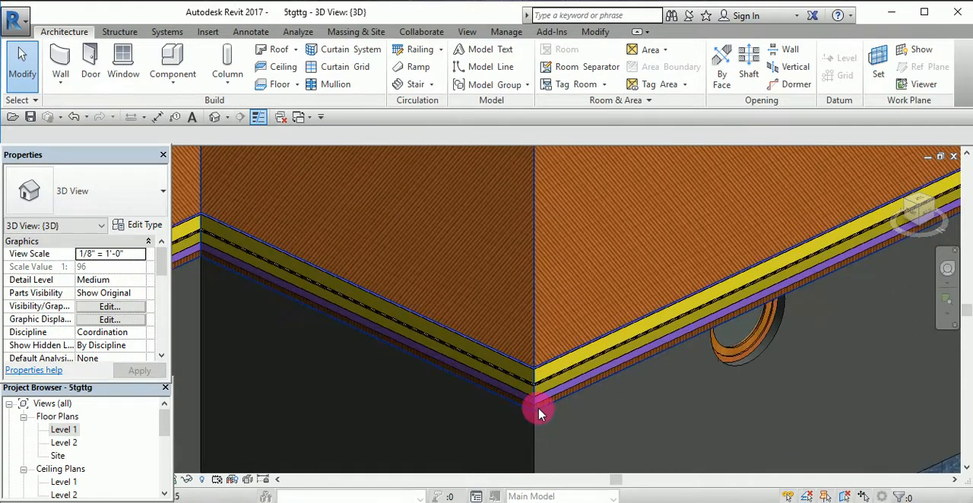
scroll(537, 403, "up", 3)
scroll(535, 388, "up", 3)
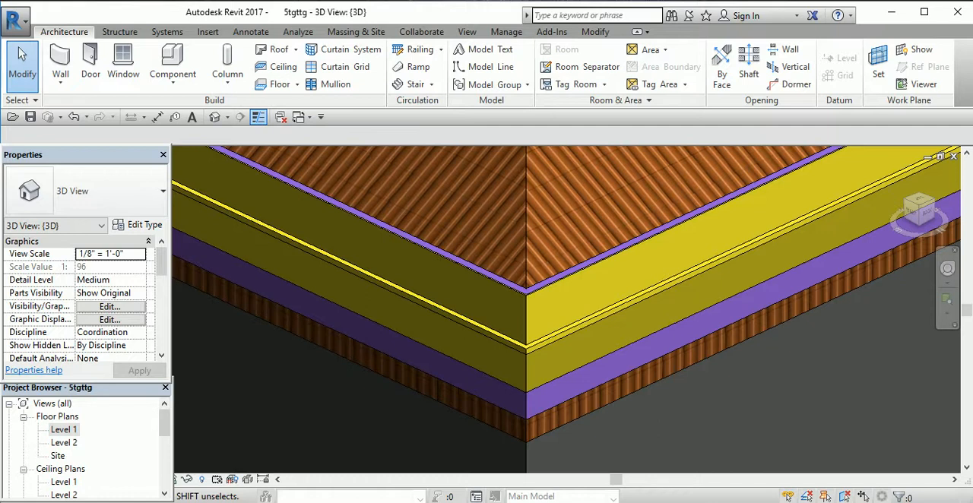
scroll(654, 369, "down", 10)
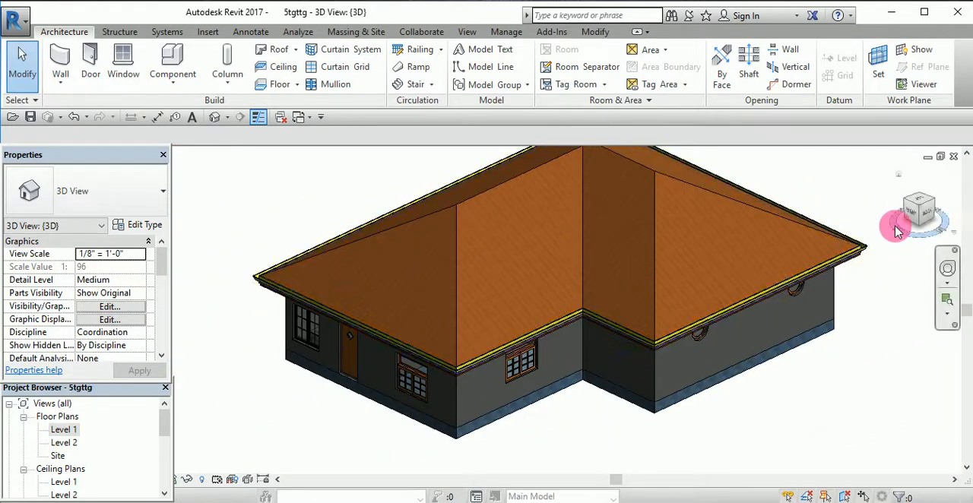
- Check the gutter and fascia along the long front eave and around the corner to the side with the single door
mouse_move(898, 230)
left_mouse_down()
mouse_move(17, 257)
mouse_move(582, 428)
left_mouse_up()
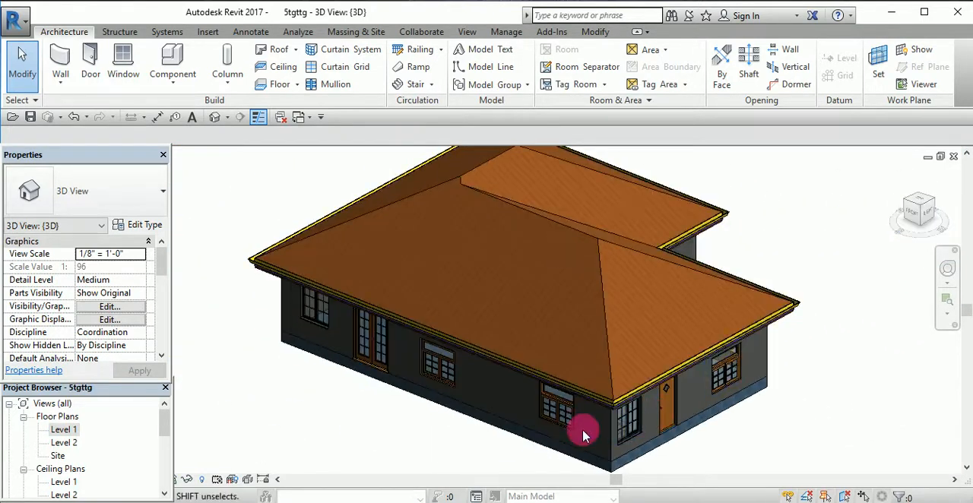
scroll(663, 437, "up", 2)
scroll(524, 395, "down", 2)
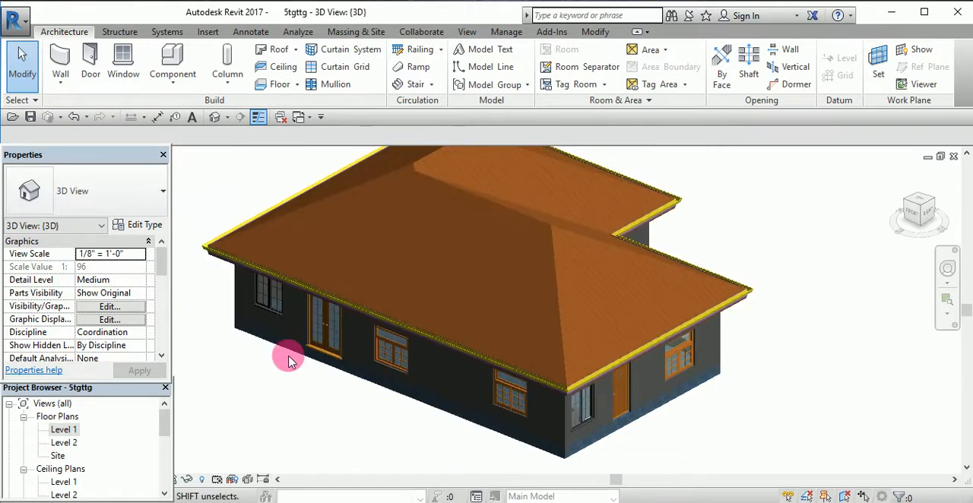
scroll(628, 434, "up", 3)
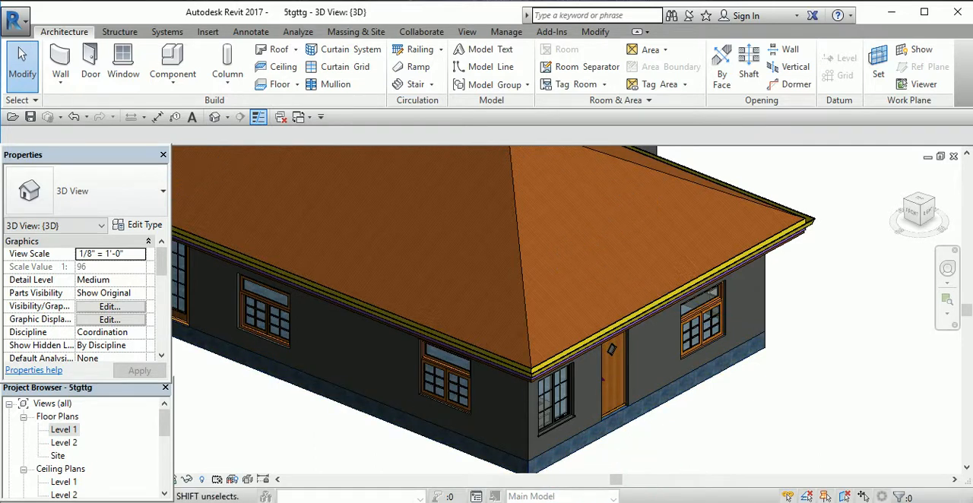
scroll(667, 392, "down", 2)
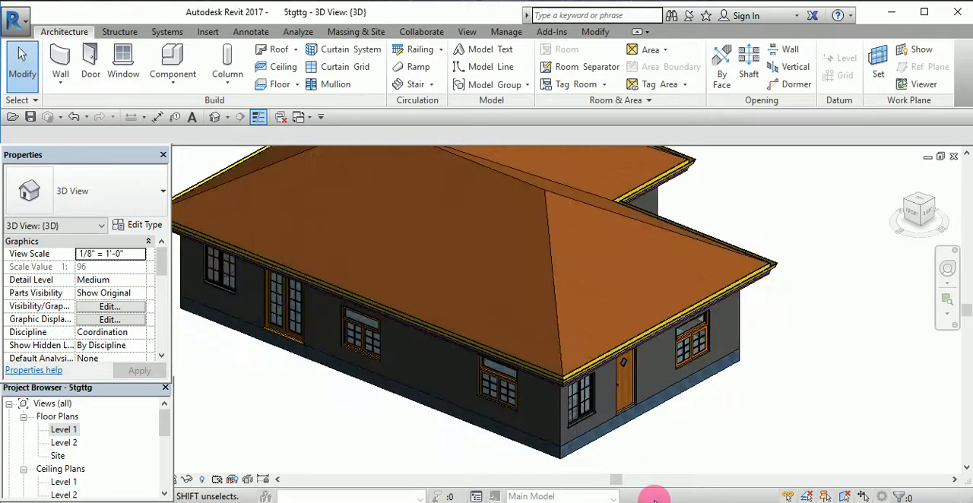